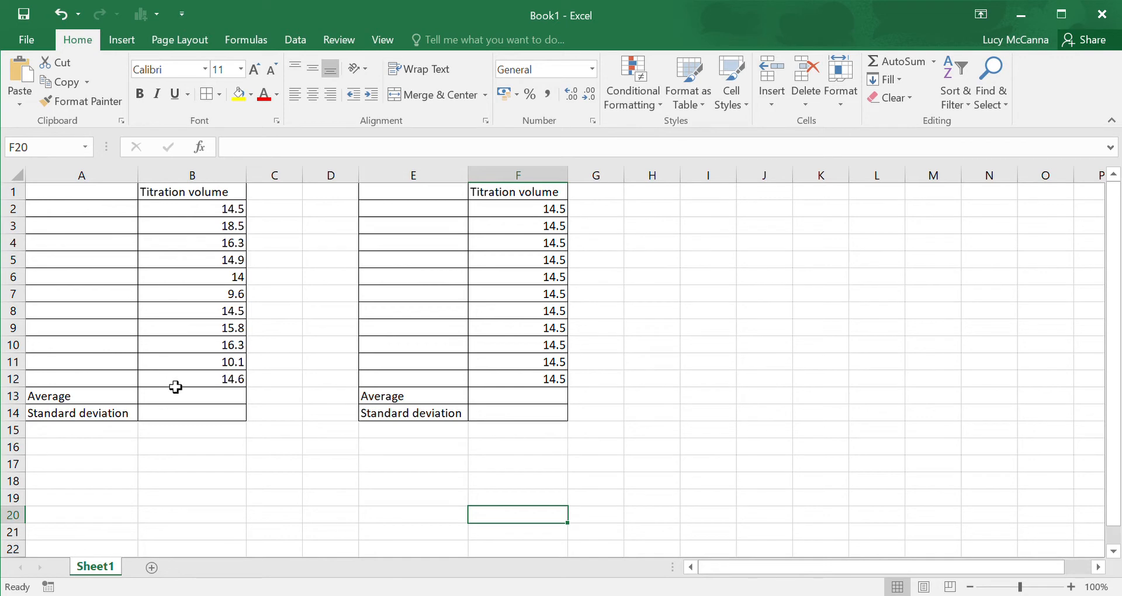
Step: Calculate the average of the titration volumes B2:B12 in cell B13 with the AVERAGE function
{"action": "left_click", "coordinate": [219, 216]}
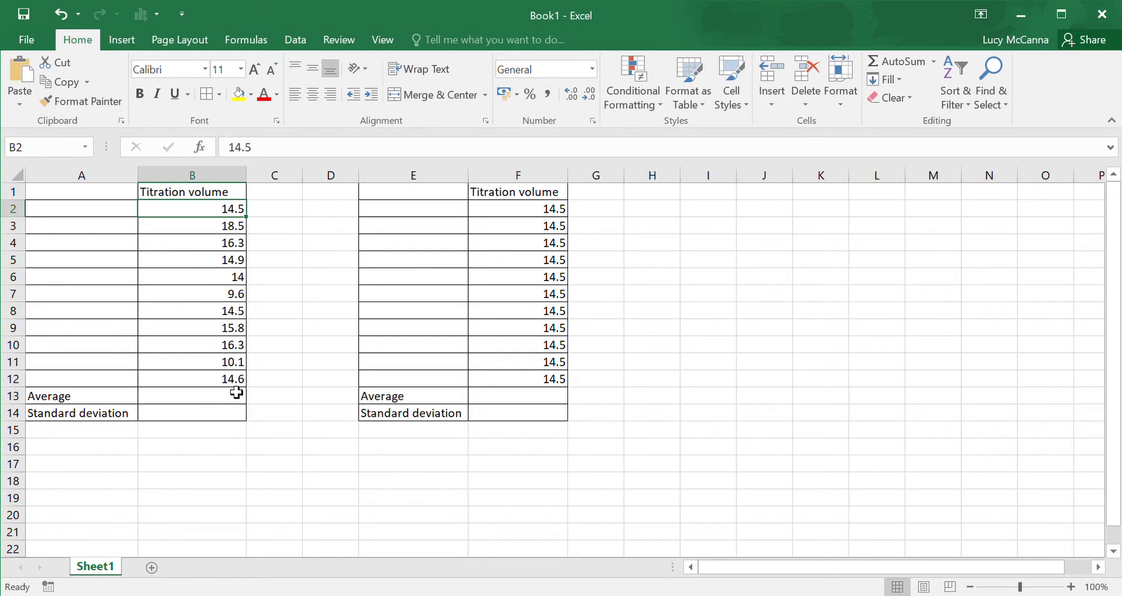
{"action": "left_click", "coordinate": [284, 370]}
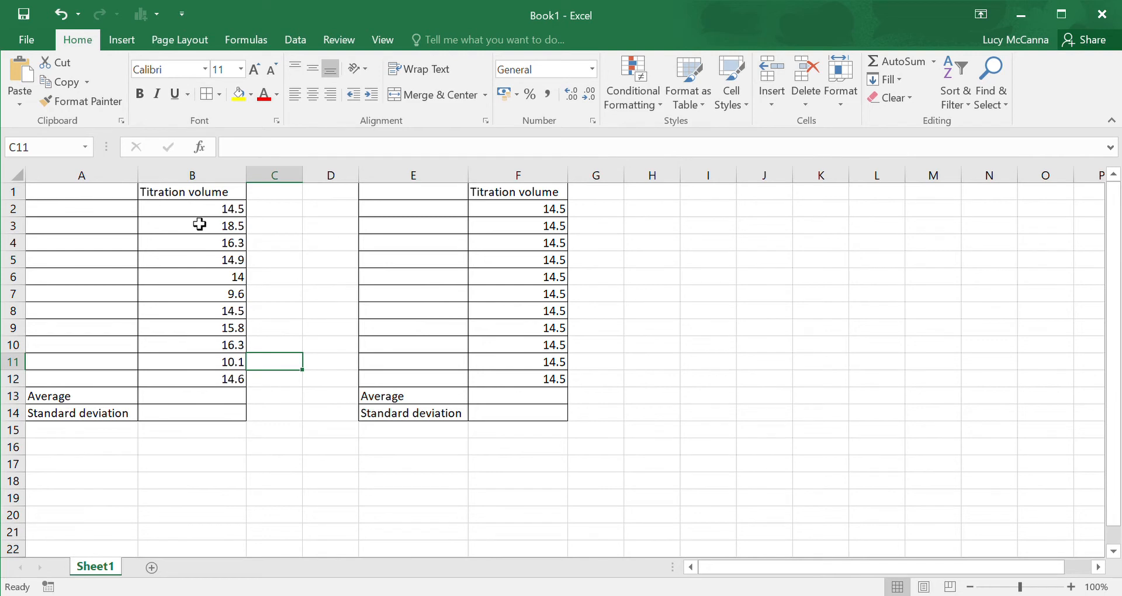
{"action": "left_click", "coordinate": [159, 403]}
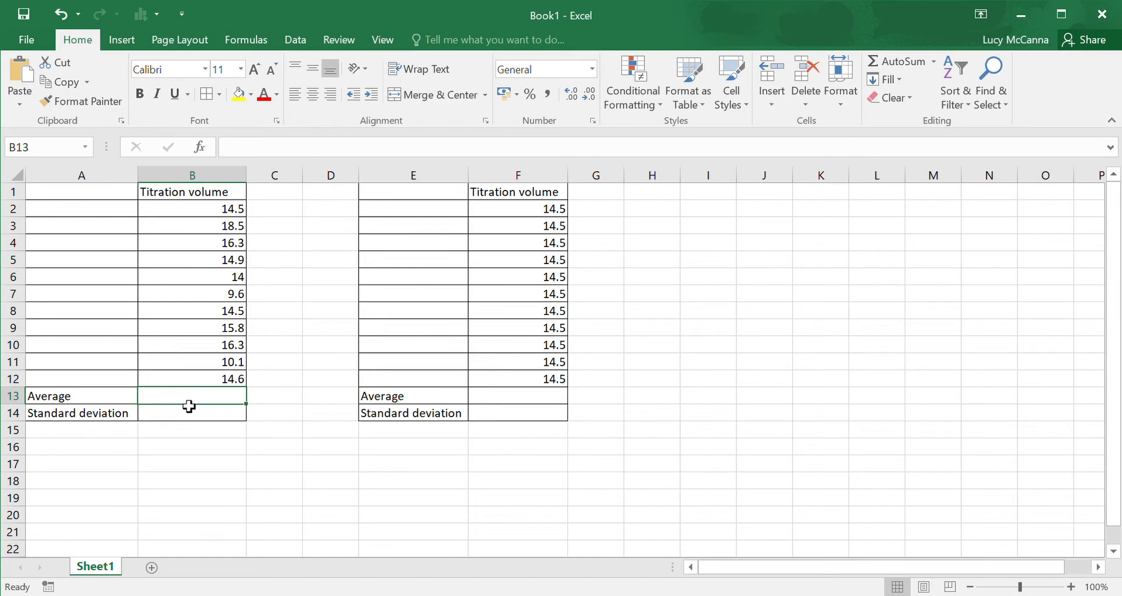
{"action": "type", "text": "="}
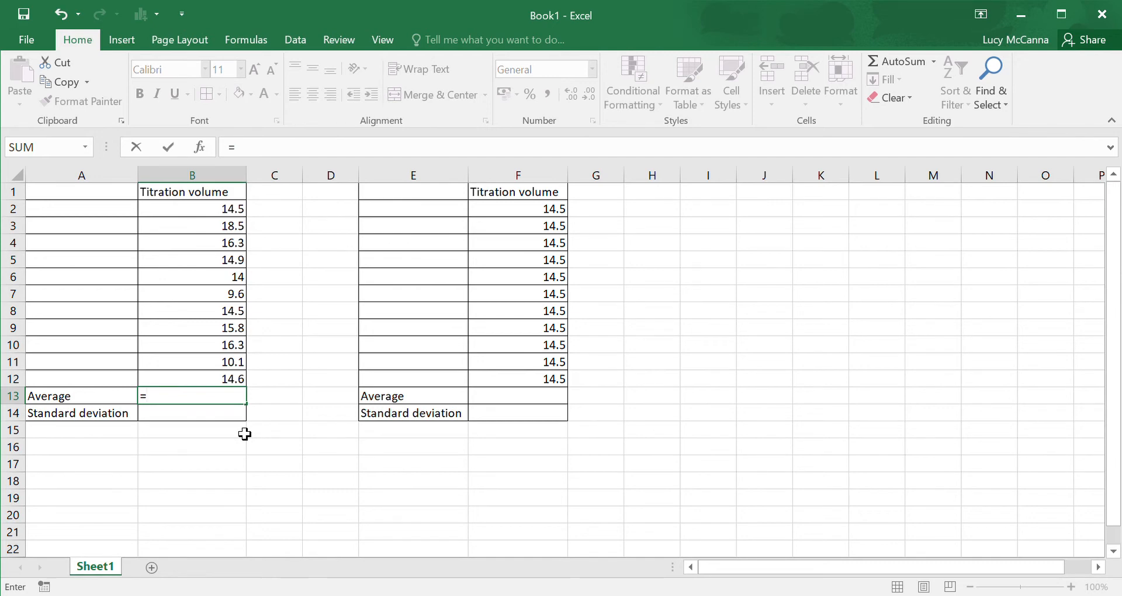
{"action": "type", "text": "average"}
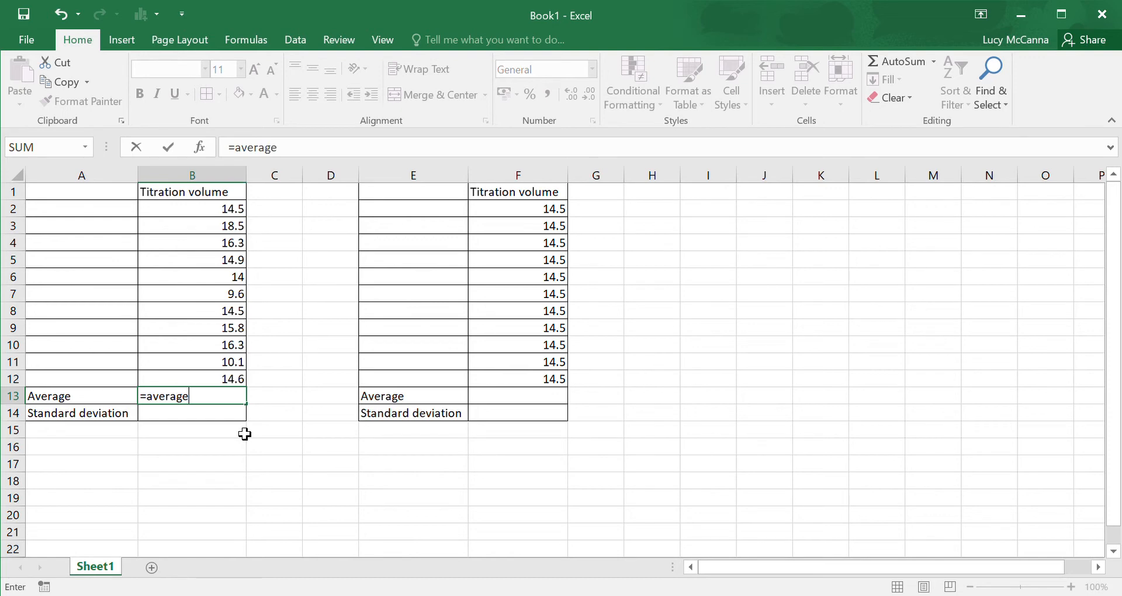
{"action": "type", "text": "("}
{"action": "left_click", "coordinate": [199, 215]}
{"action": "left_click_drag", "start_coordinate": [198, 215], "coordinate": [207, 384]}
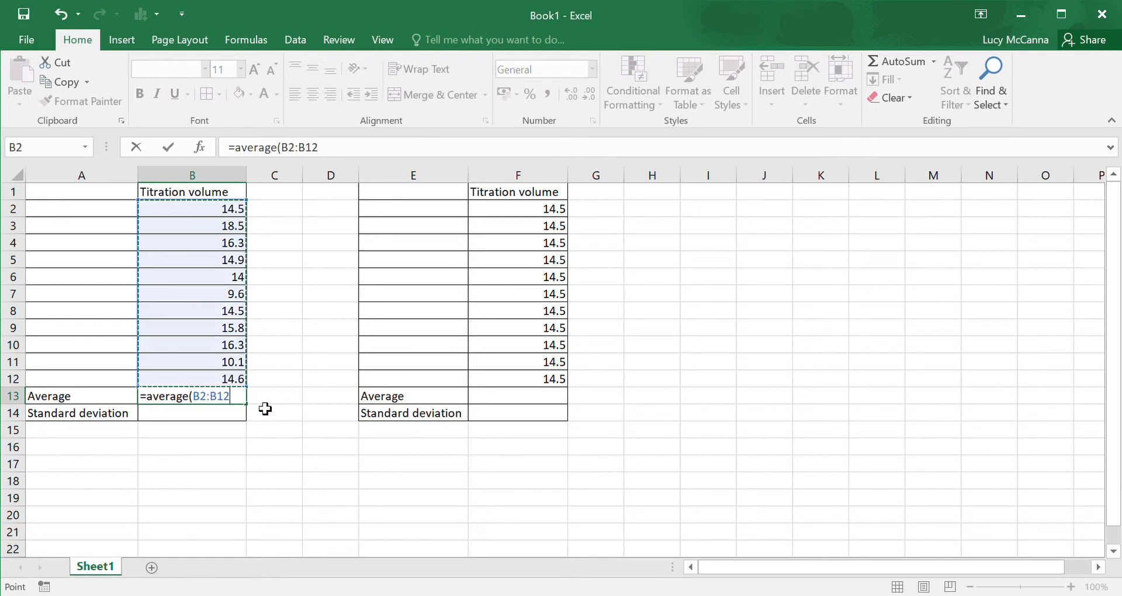
{"action": "type", "text": ")"}
{"action": "key", "text": "Return"}
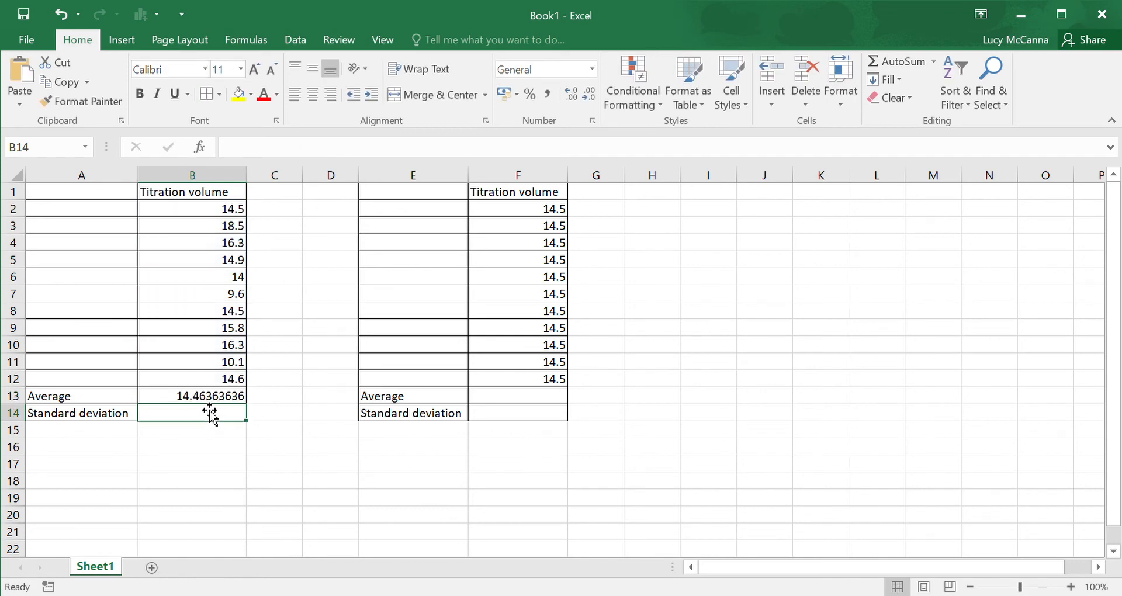
Step: Label the first result row of the column B table "You" in cell A2
{"action": "left_click", "coordinate": [129, 214]}
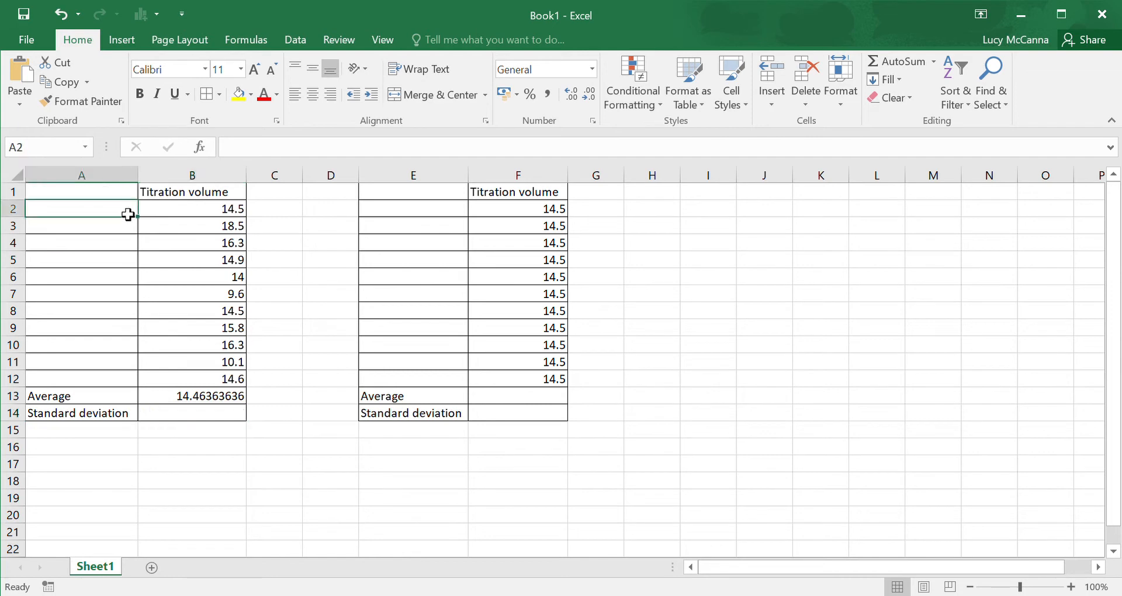
{"action": "type", "text": "You"}
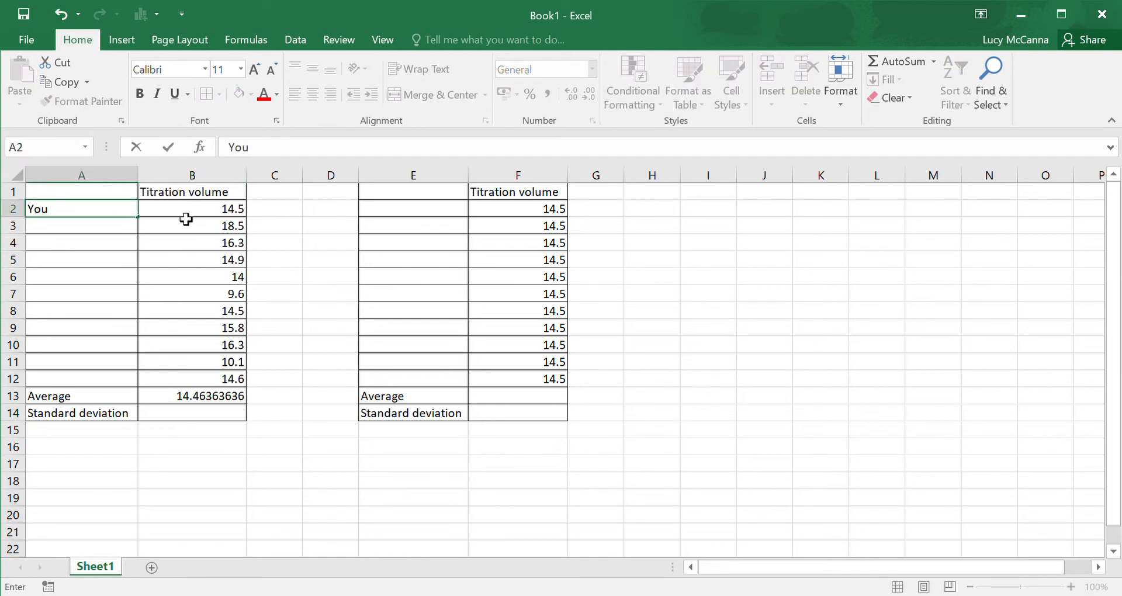
{"action": "left_click", "coordinate": [279, 247]}
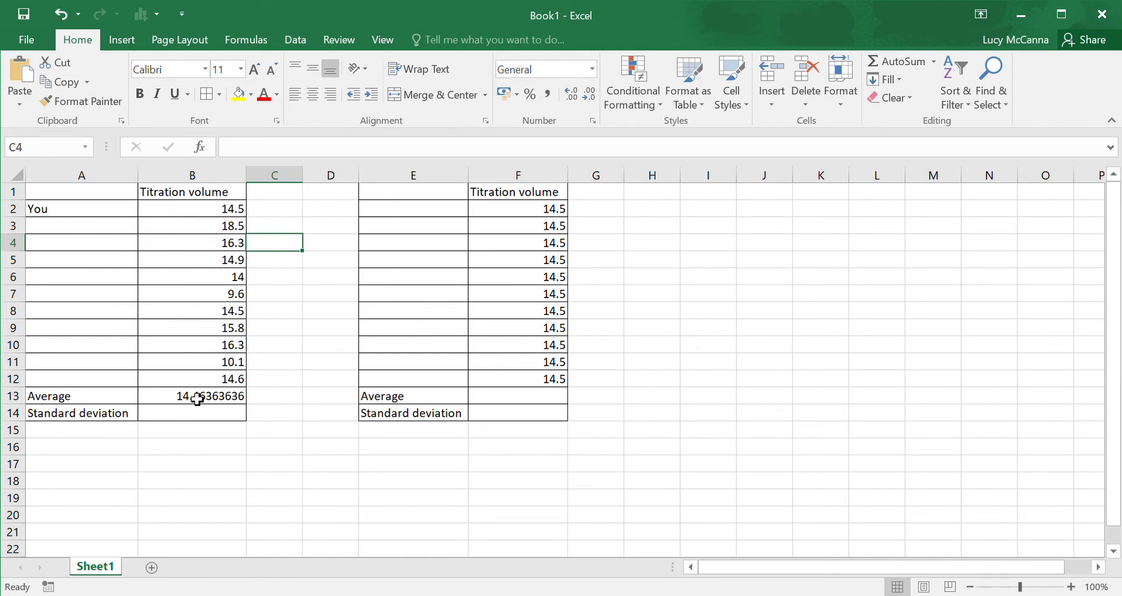
Step: Examine the individual titration volumes in column B against their average in B13, and look over the volumes in column F
{"action": "left_click", "coordinate": [185, 215]}
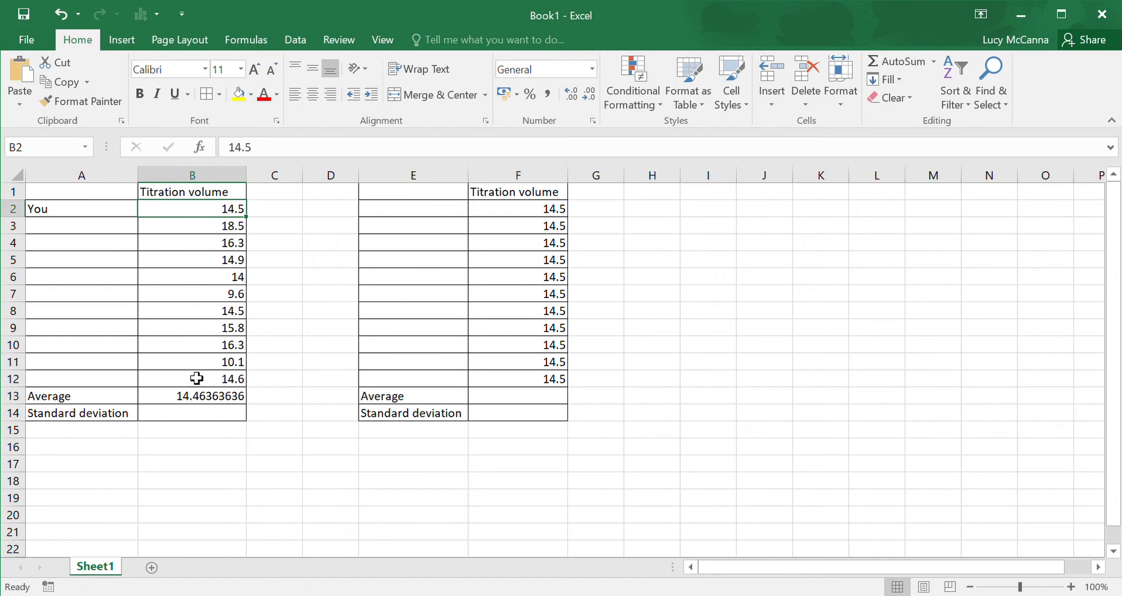
{"action": "double_click", "coordinate": [188, 214]}
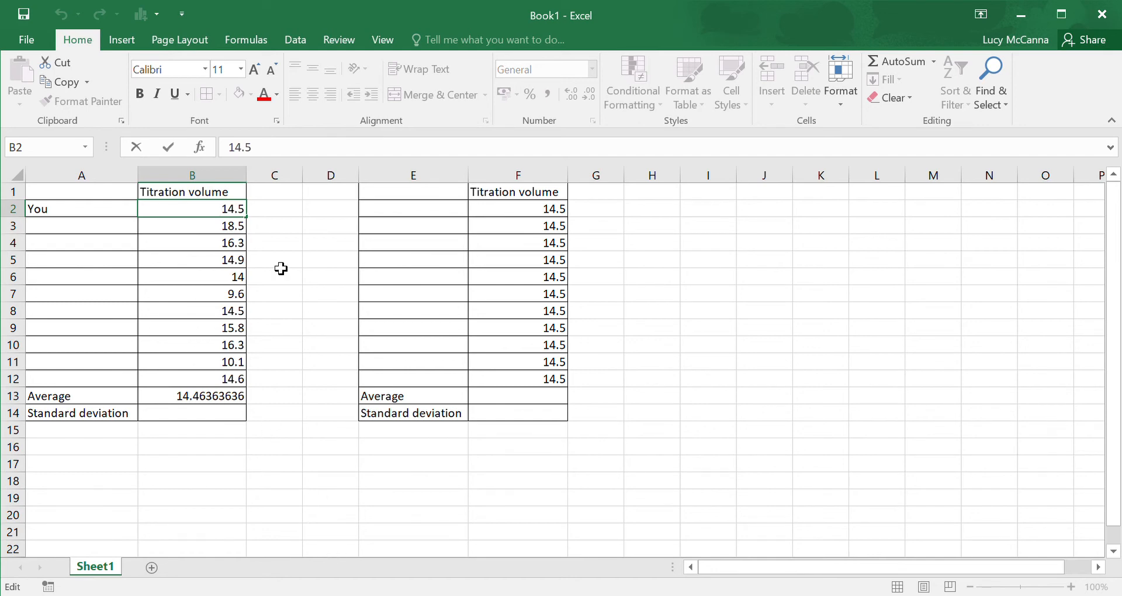
{"action": "left_click", "coordinate": [334, 592]}
{"action": "left_click", "coordinate": [208, 407]}
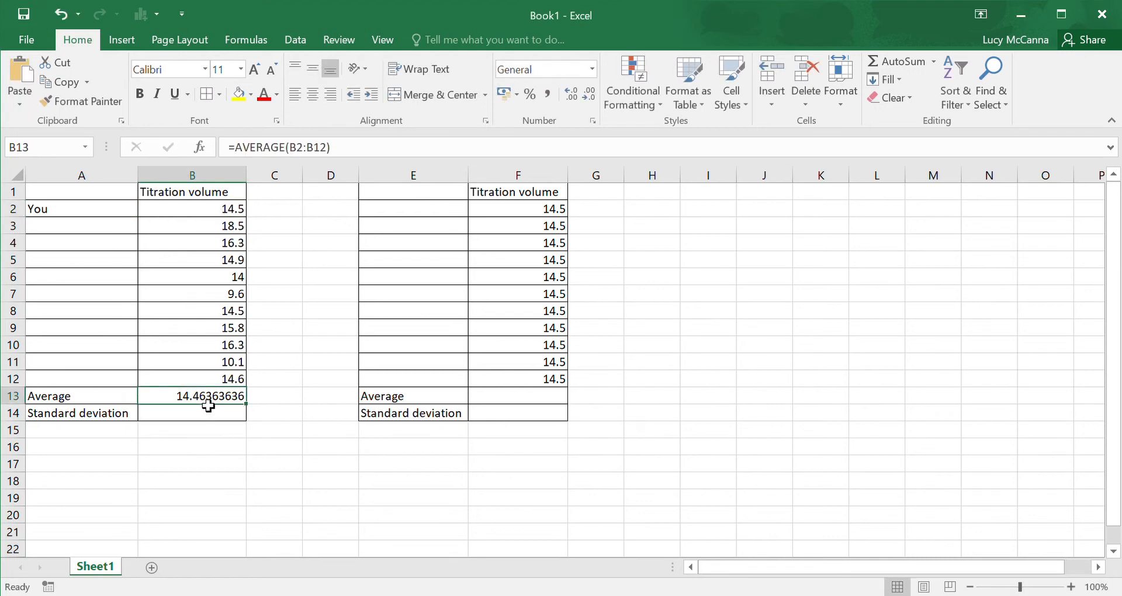
{"action": "left_click", "coordinate": [230, 297]}
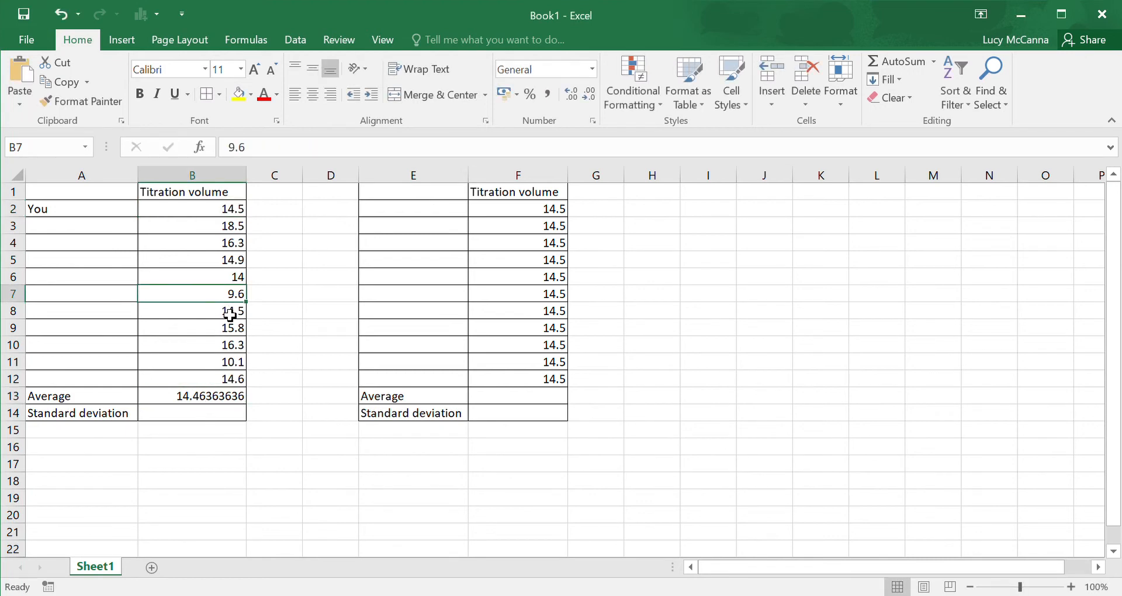
{"action": "left_click", "coordinate": [237, 348]}
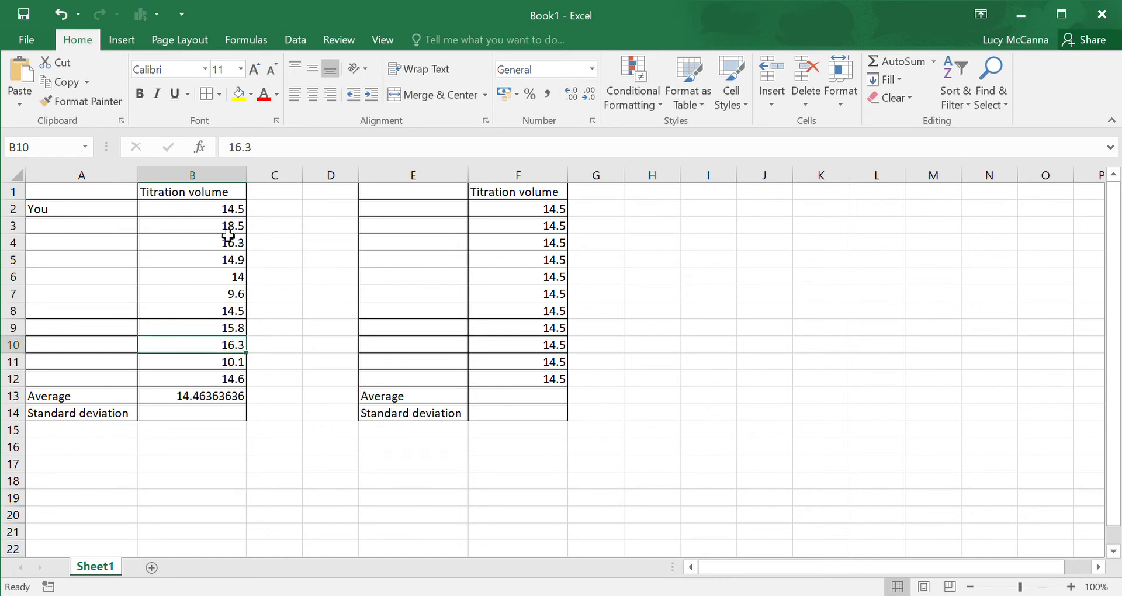
{"action": "left_click", "coordinate": [229, 213]}
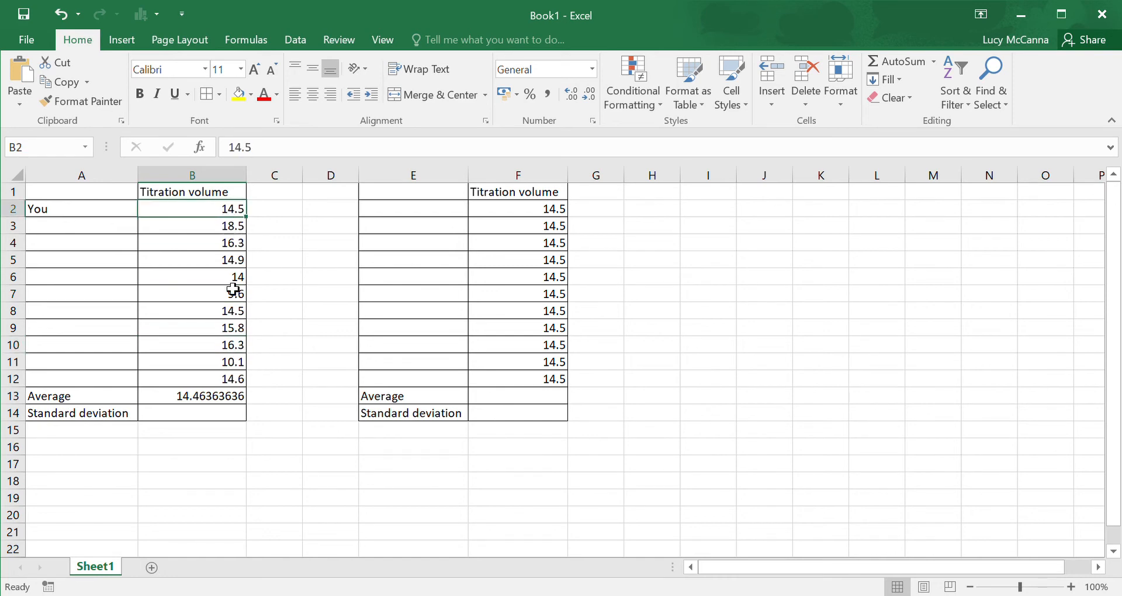
{"action": "left_click", "coordinate": [220, 402]}
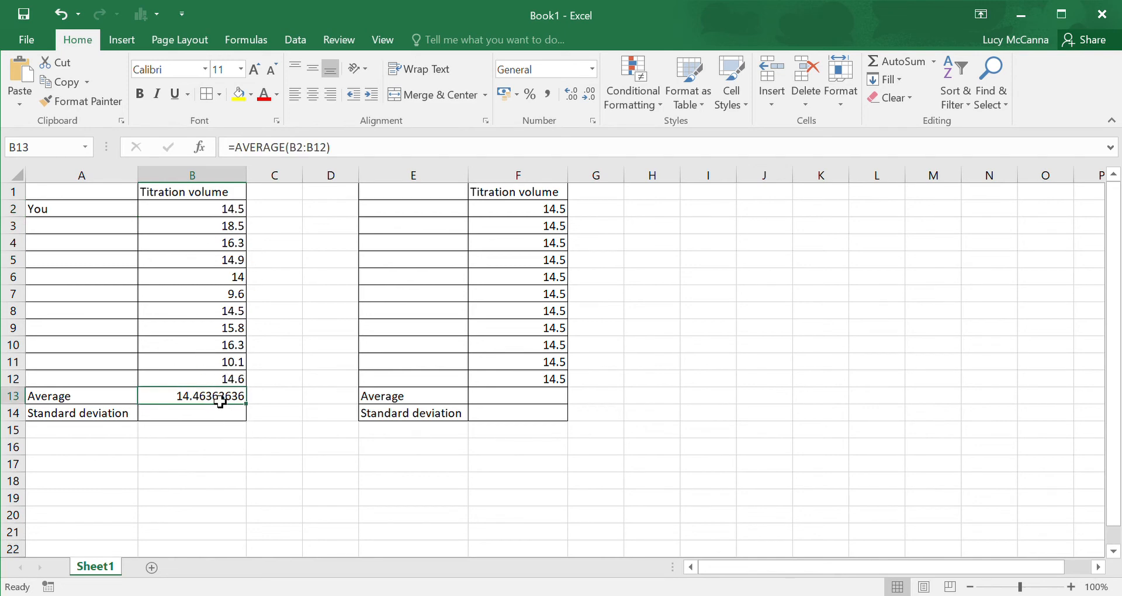
{"action": "left_click", "coordinate": [214, 419]}
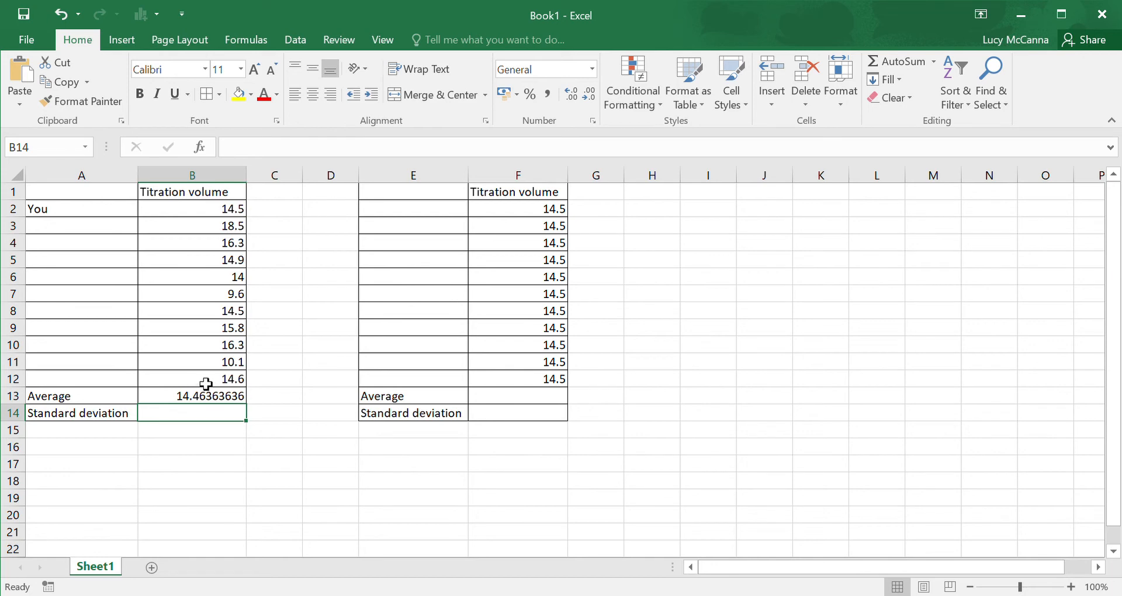
{"action": "left_click", "coordinate": [199, 402]}
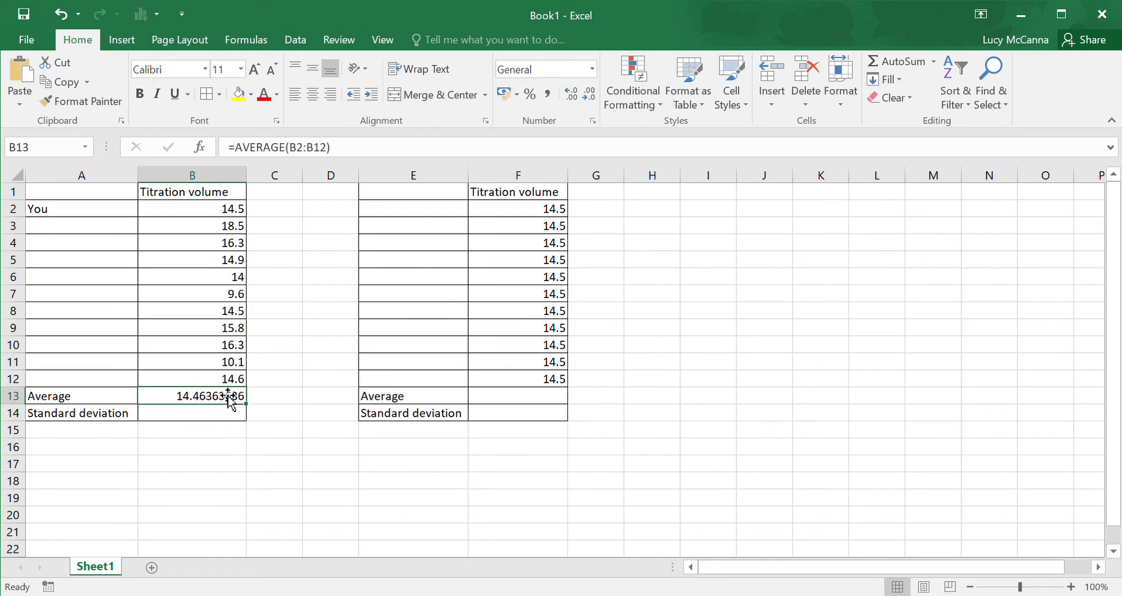
{"action": "left_click", "coordinate": [529, 215]}
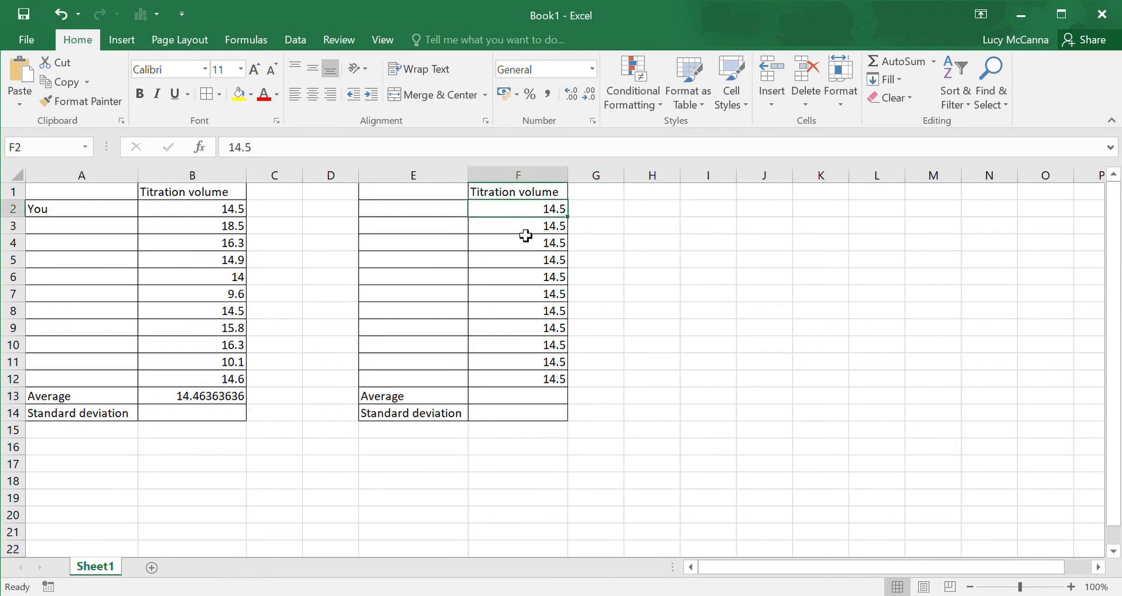
{"action": "left_click_drag", "start_coordinate": [525, 231], "coordinate": [534, 381]}
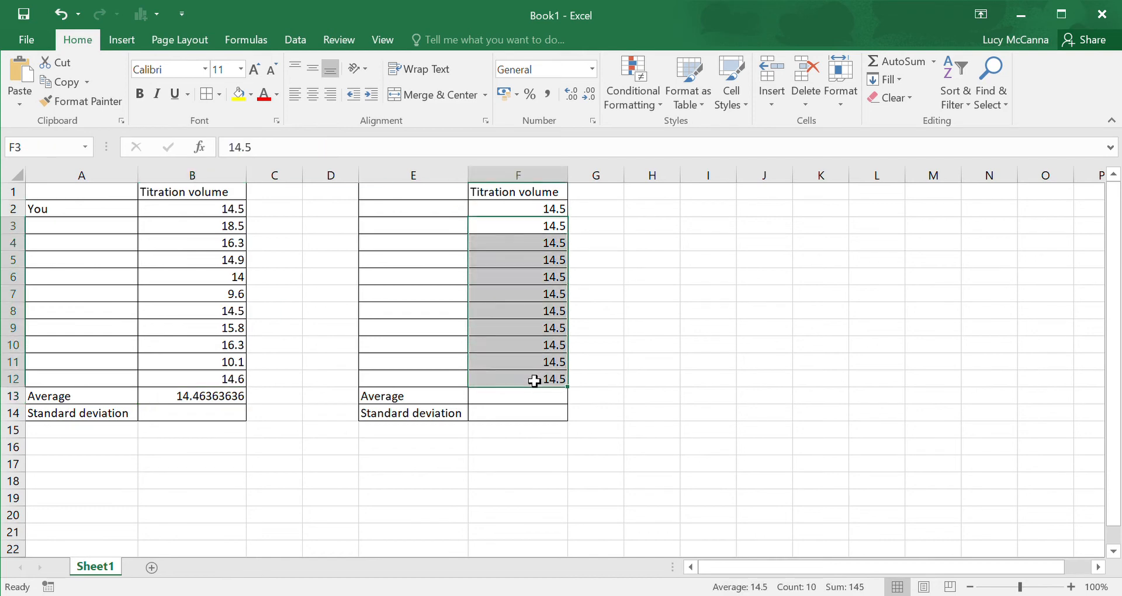
{"action": "left_click", "coordinate": [504, 379]}
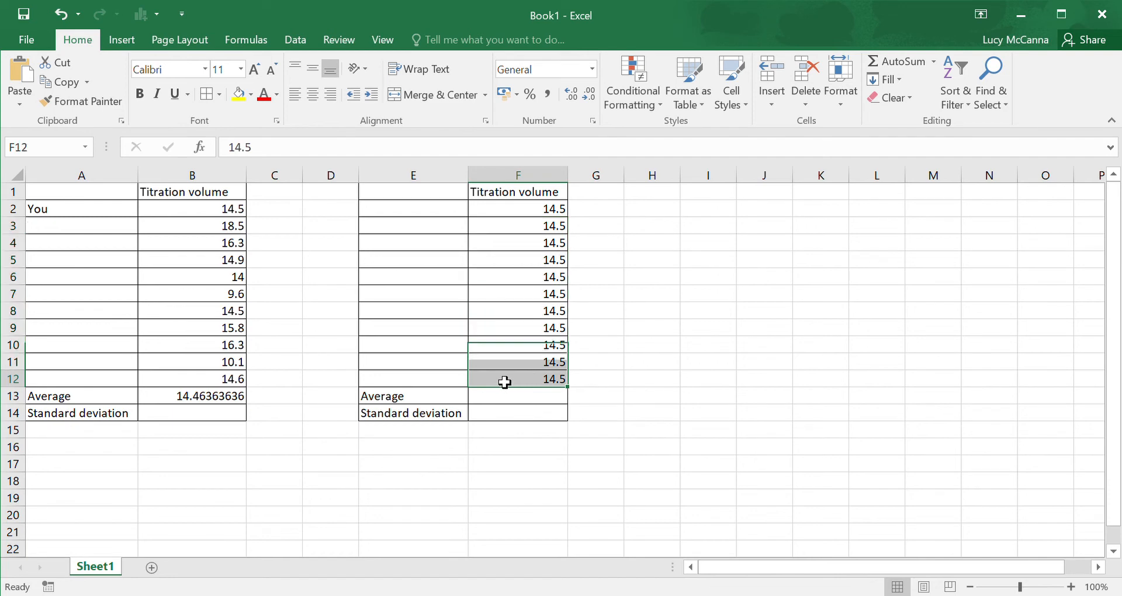
Step: Calculate the population standard deviation of F2:F12 in cell F14 with the STDEV.P function
{"action": "left_click", "coordinate": [506, 418]}
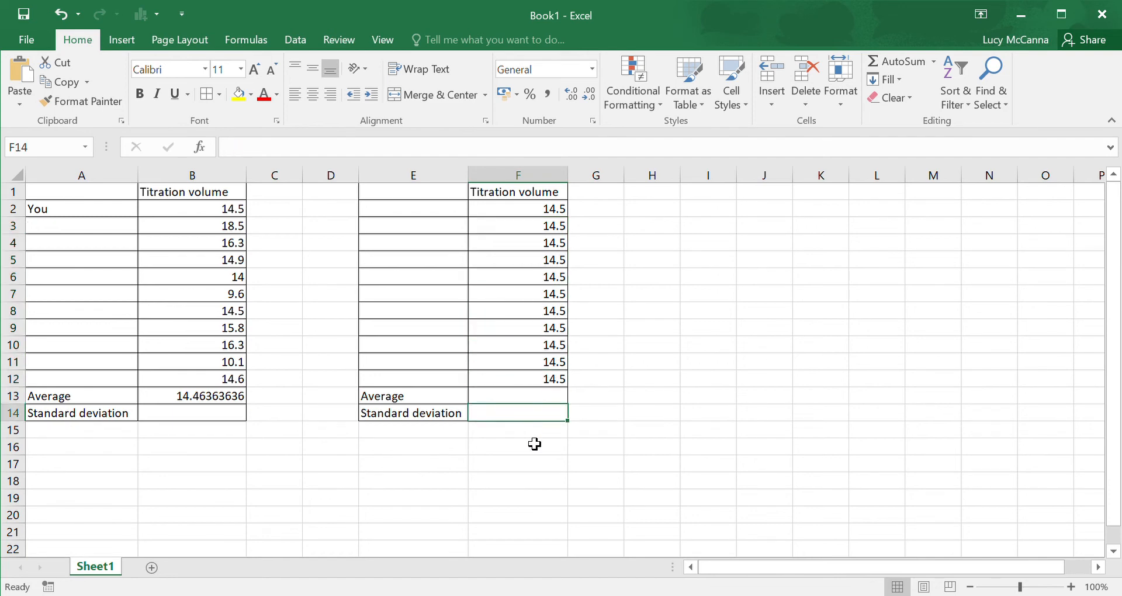
{"action": "type", "text": "=st"}
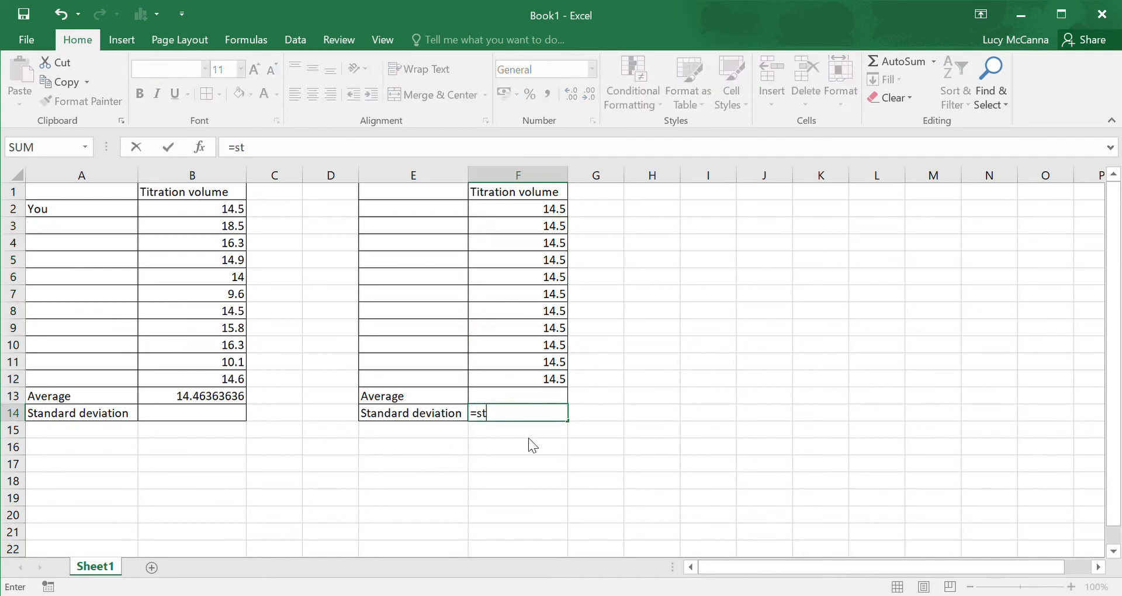
{"action": "type", "text": "dev.p("}
{"action": "left_click_drag", "start_coordinate": [519, 214], "coordinate": [515, 380]}
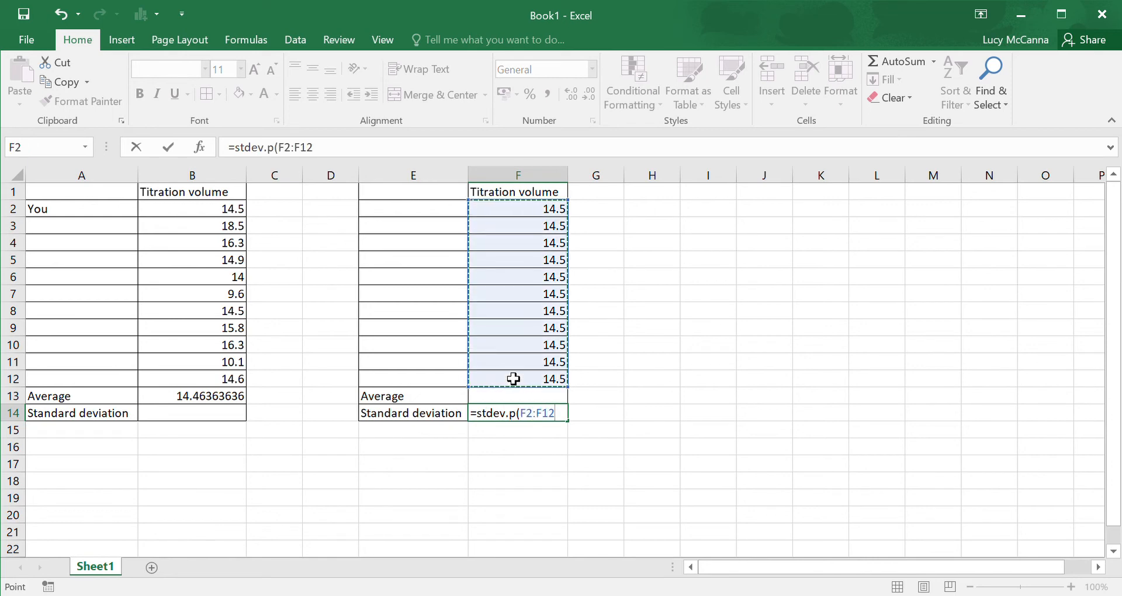
{"action": "left_click", "coordinate": [377, 159]}
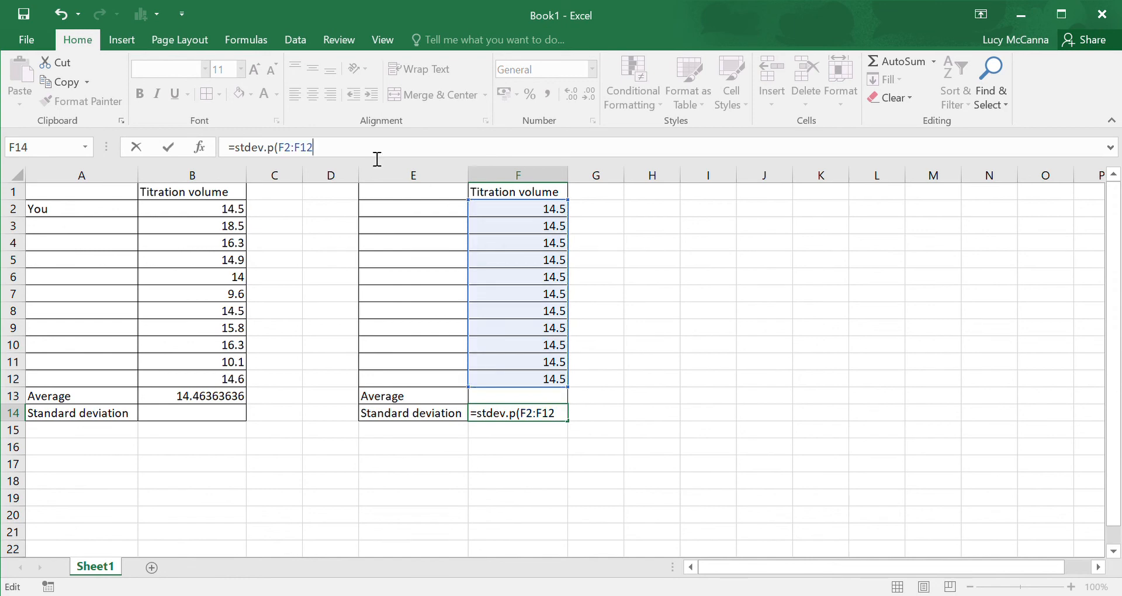
{"action": "type", "text": ")"}
{"action": "key", "text": "Return"}
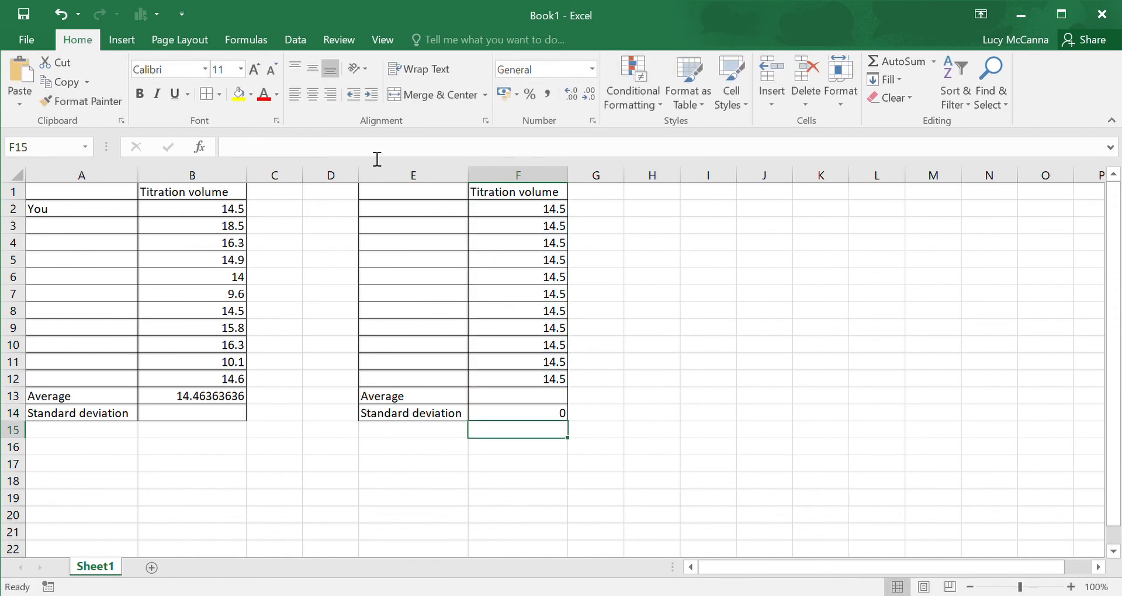
{"action": "left_click", "coordinate": [558, 418]}
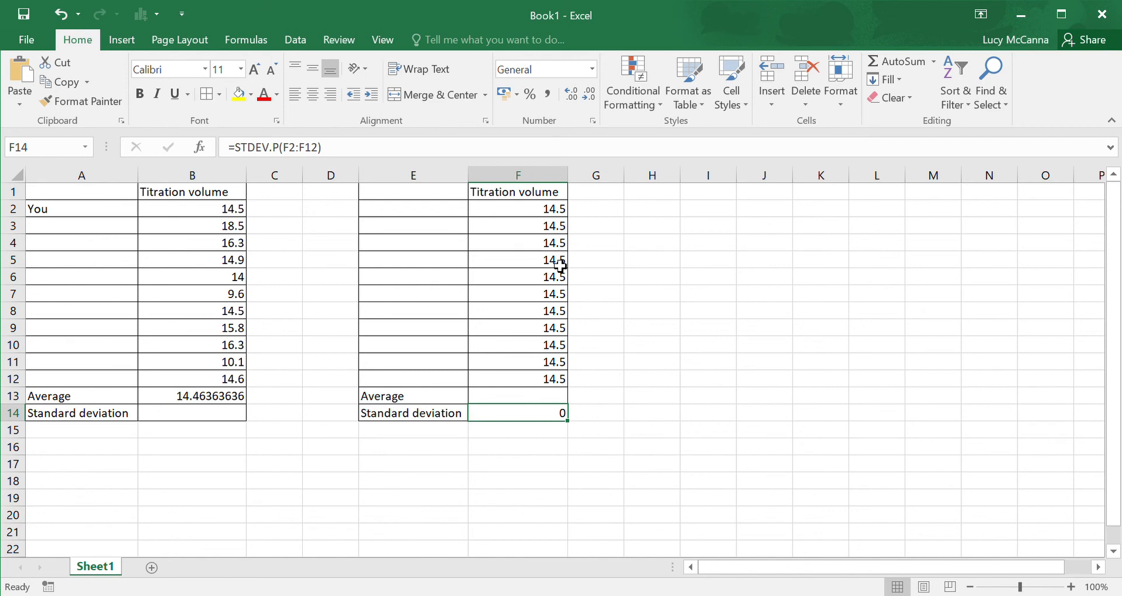
Step: Calculate the average of the titration volumes F2:F12 in cell F13 with the AVERAGE function
{"action": "left_click", "coordinate": [538, 398]}
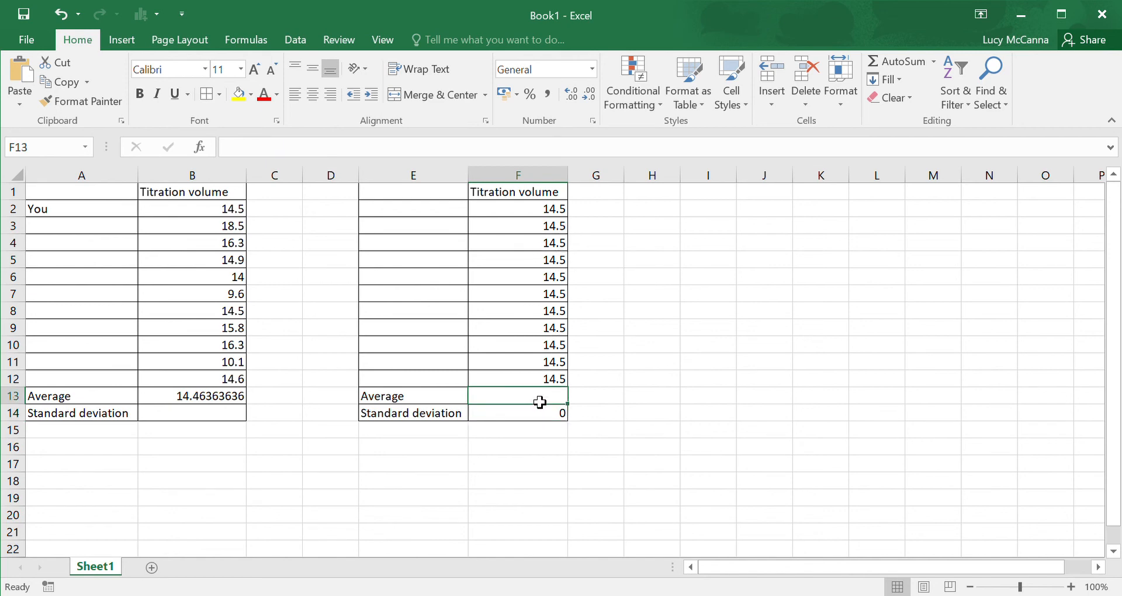
{"action": "type", "text": "=aver"}
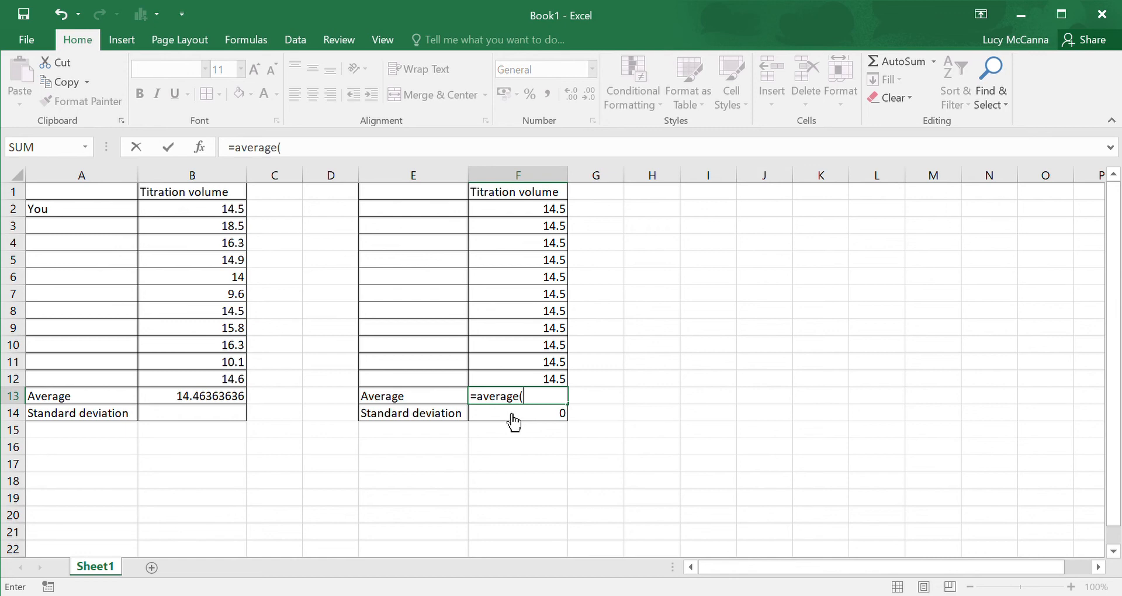
{"action": "type", "text": "age("}
{"action": "left_click_drag", "start_coordinate": [518, 211], "coordinate": [525, 384]}
{"action": "left_click", "coordinate": [447, 156]}
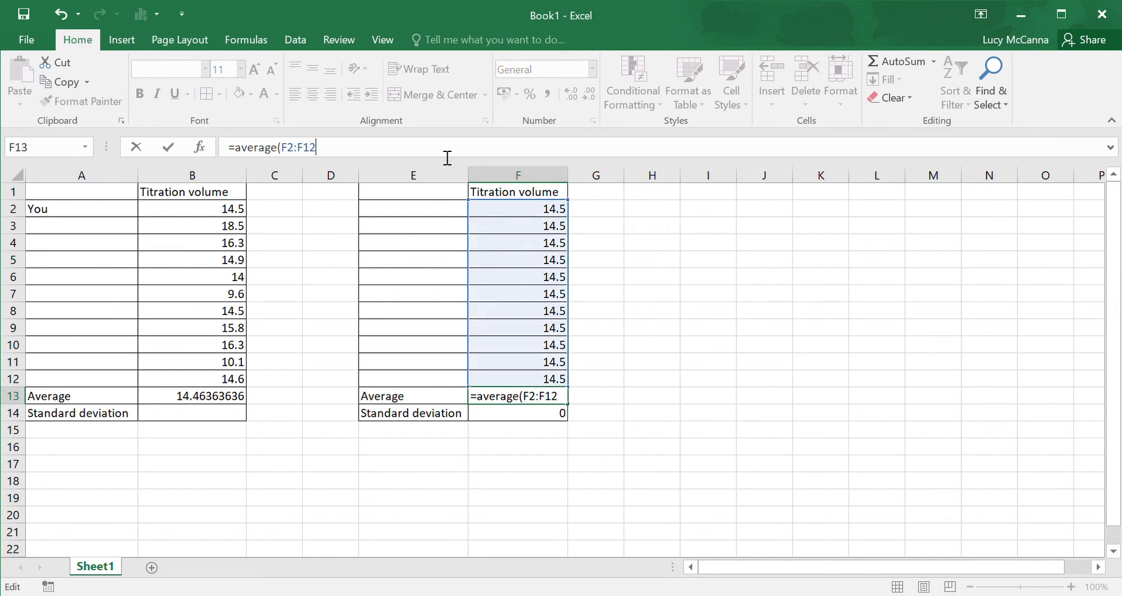
{"action": "key", "text": "Return"}
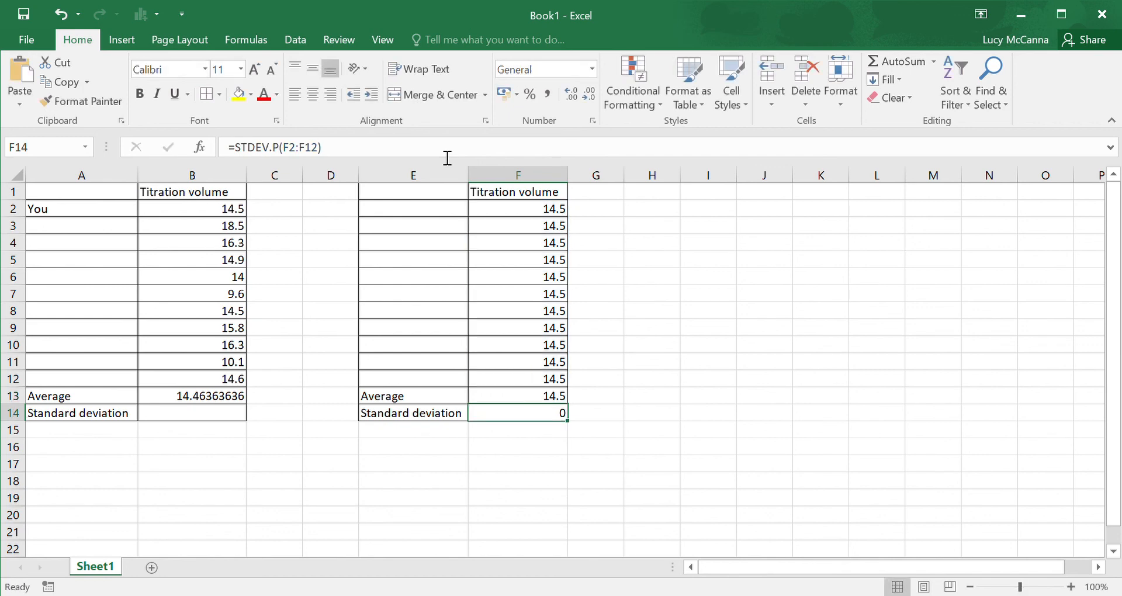
{"action": "left_click", "coordinate": [544, 402]}
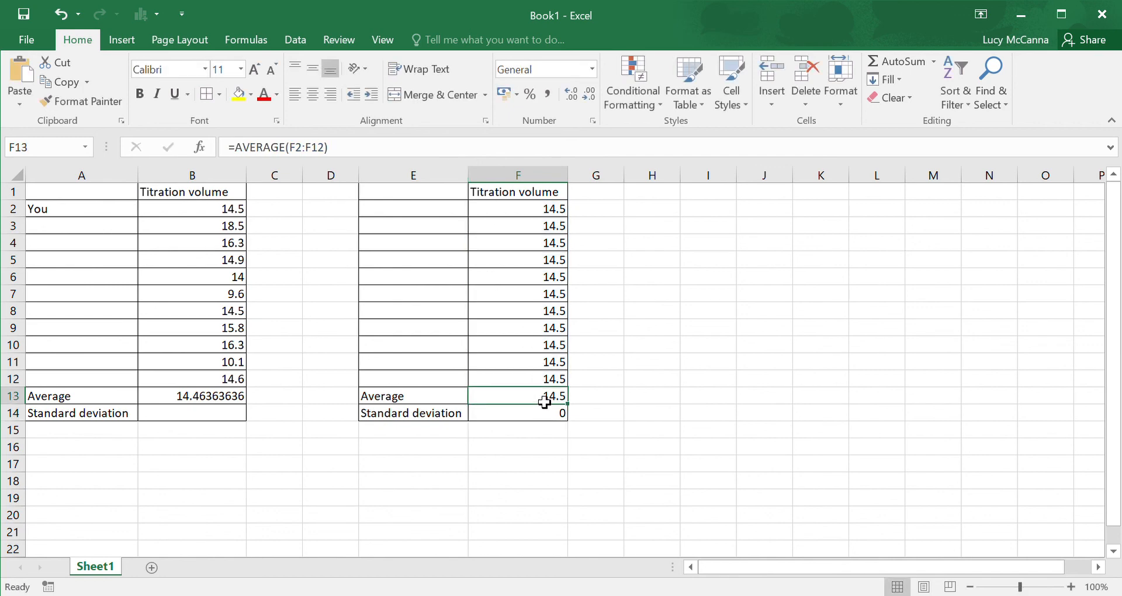
{"action": "left_click", "coordinate": [541, 418]}
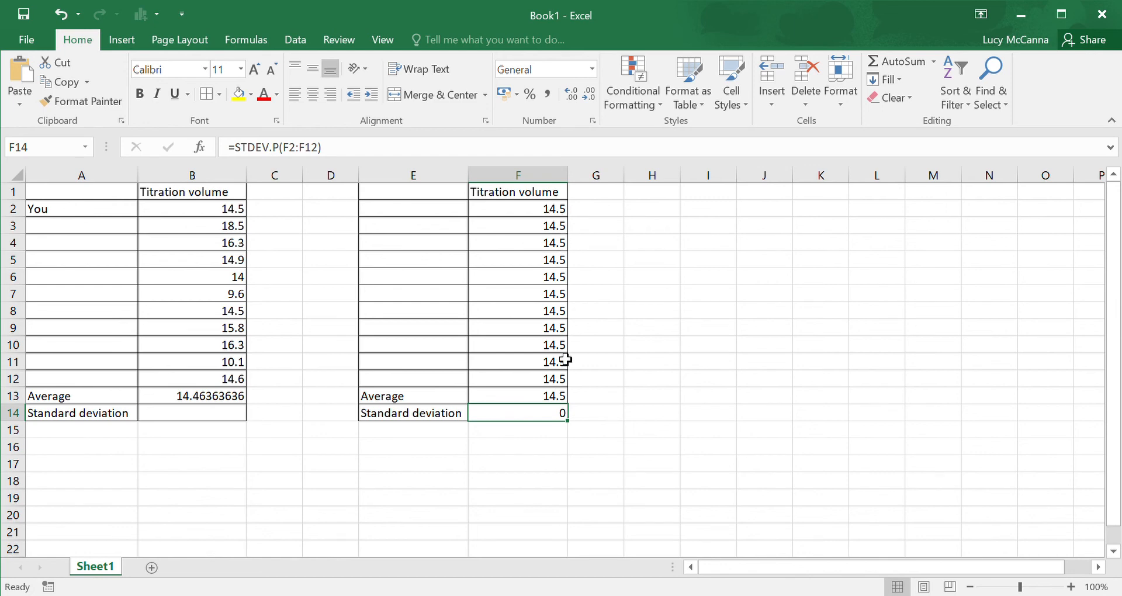
{"action": "left_click", "coordinate": [564, 398]}
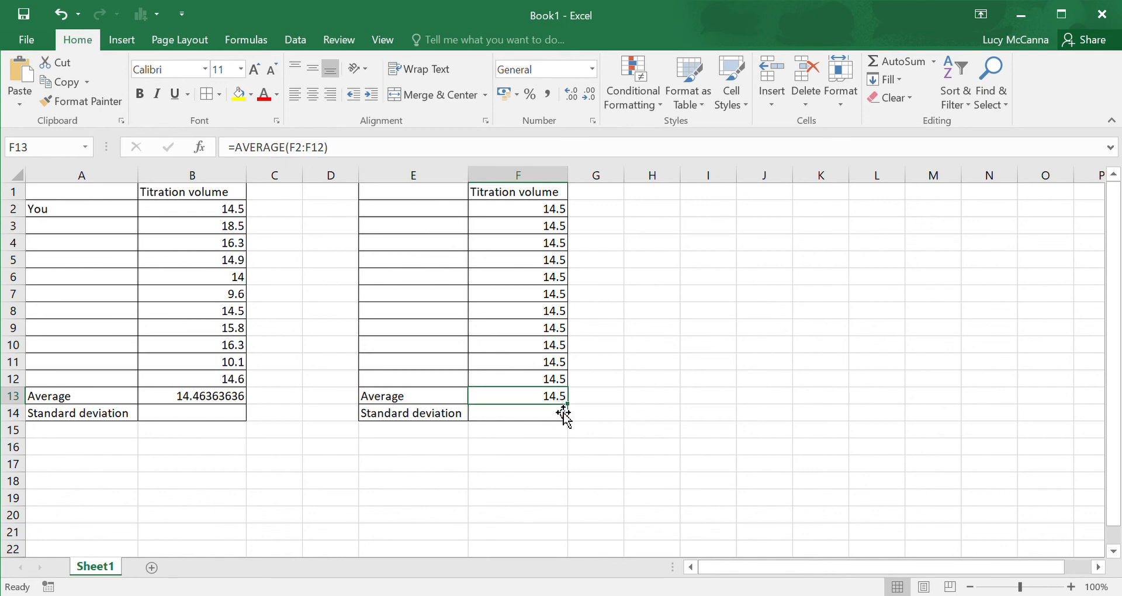
Step: Calculate the population standard deviation of the titration volumes B2:B12 in cell B14 with the STDEV.P function
{"action": "left_click", "coordinate": [562, 416]}
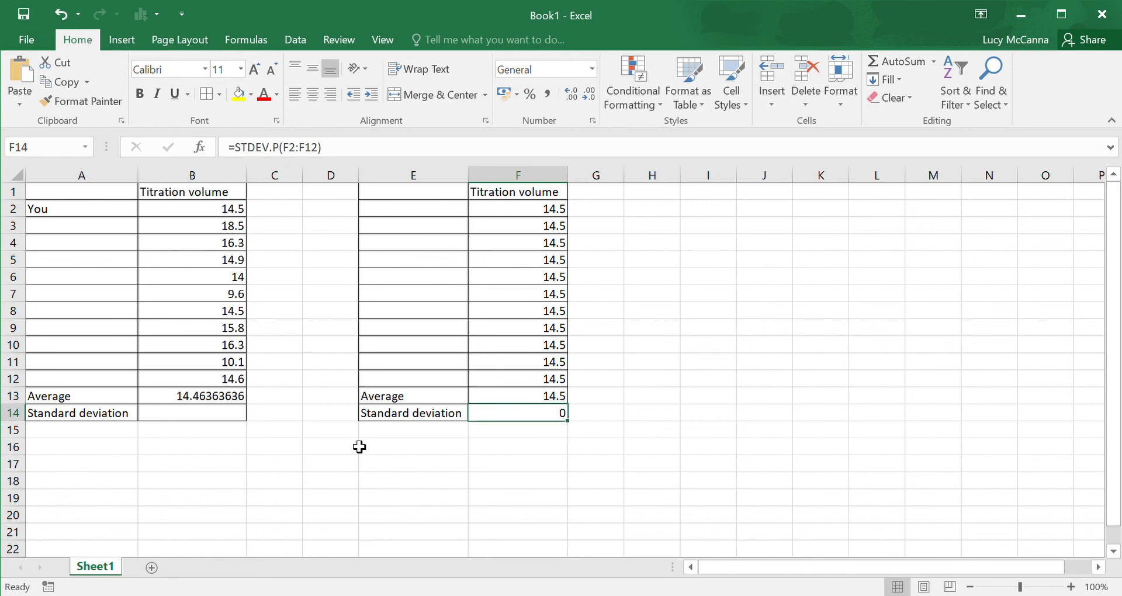
{"action": "left_click", "coordinate": [236, 419]}
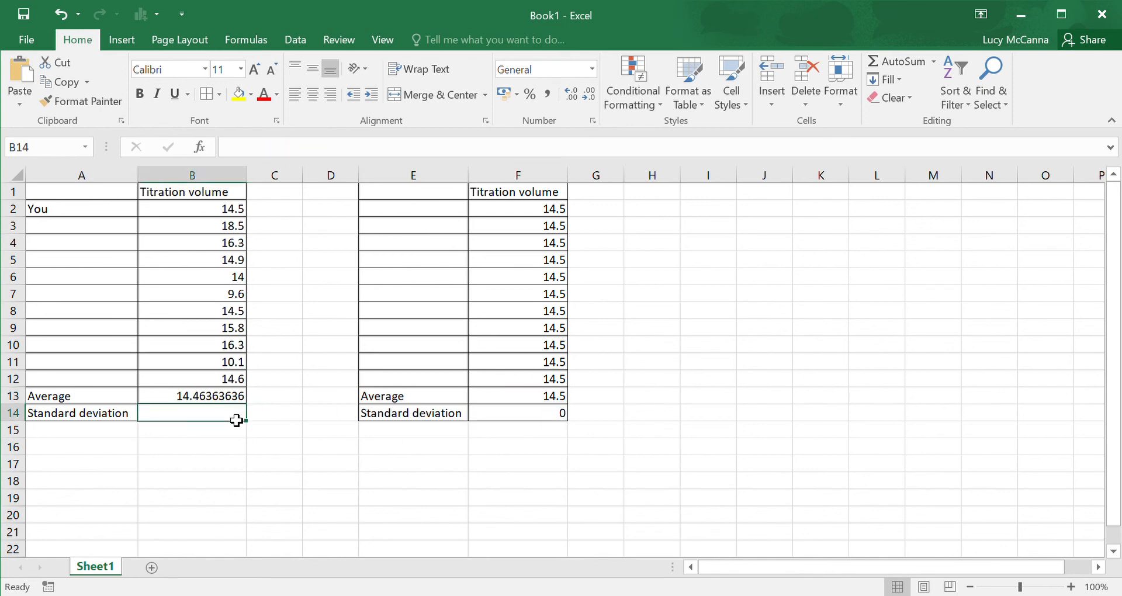
{"action": "type", "text": "=st"}
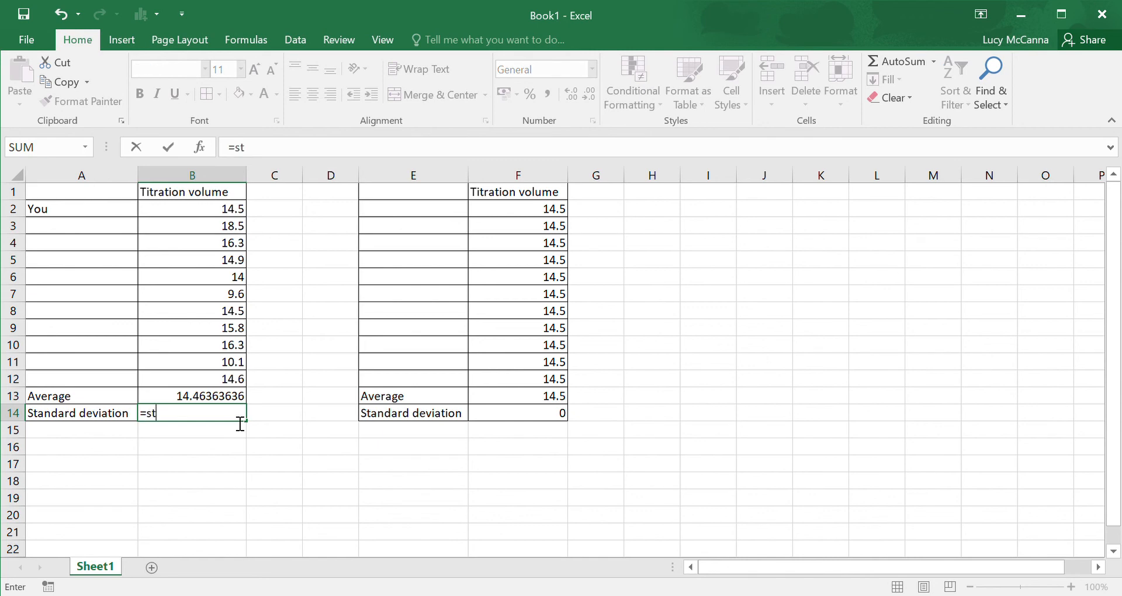
{"action": "type", "text": "dev.p("}
{"action": "left_click_drag", "start_coordinate": [192, 211], "coordinate": [199, 382]}
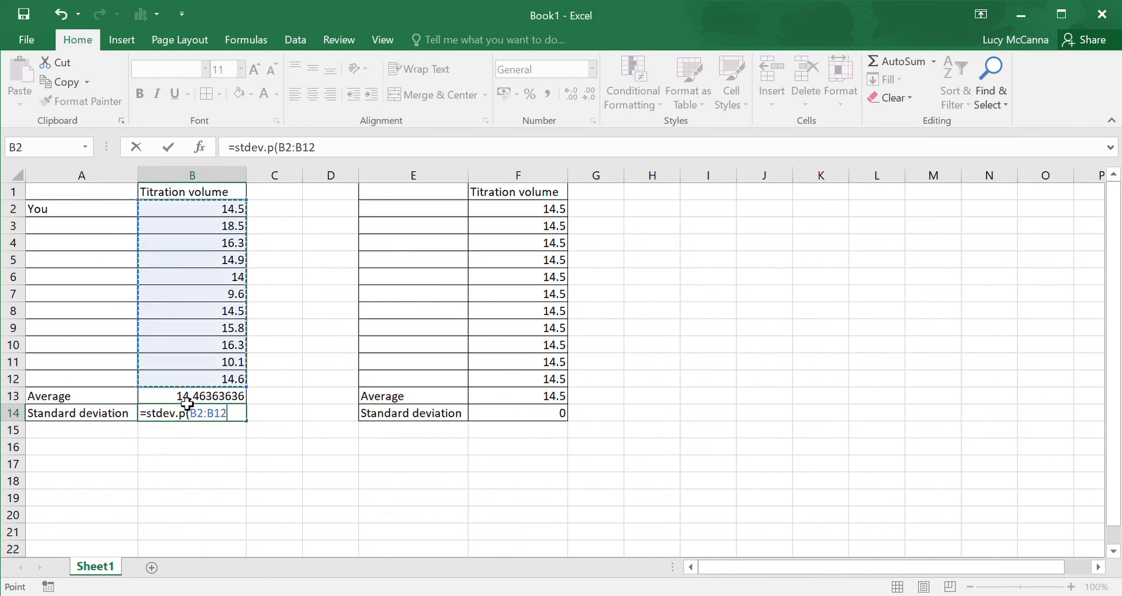
{"action": "left_click", "coordinate": [339, 150]}
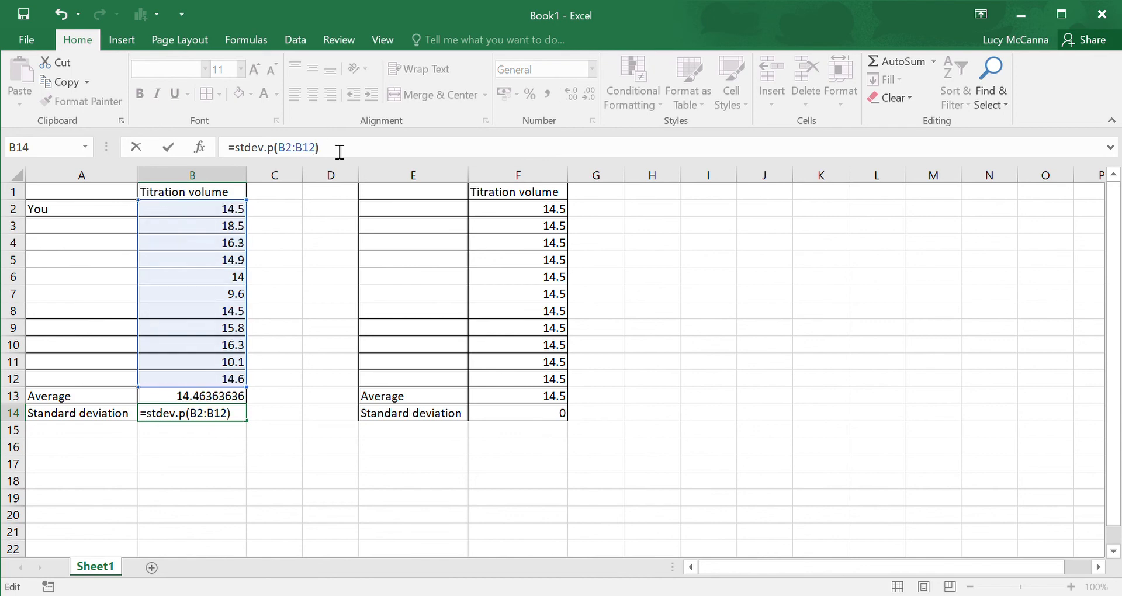
{"action": "key", "text": "Return"}
{"action": "left_click", "coordinate": [232, 416]}
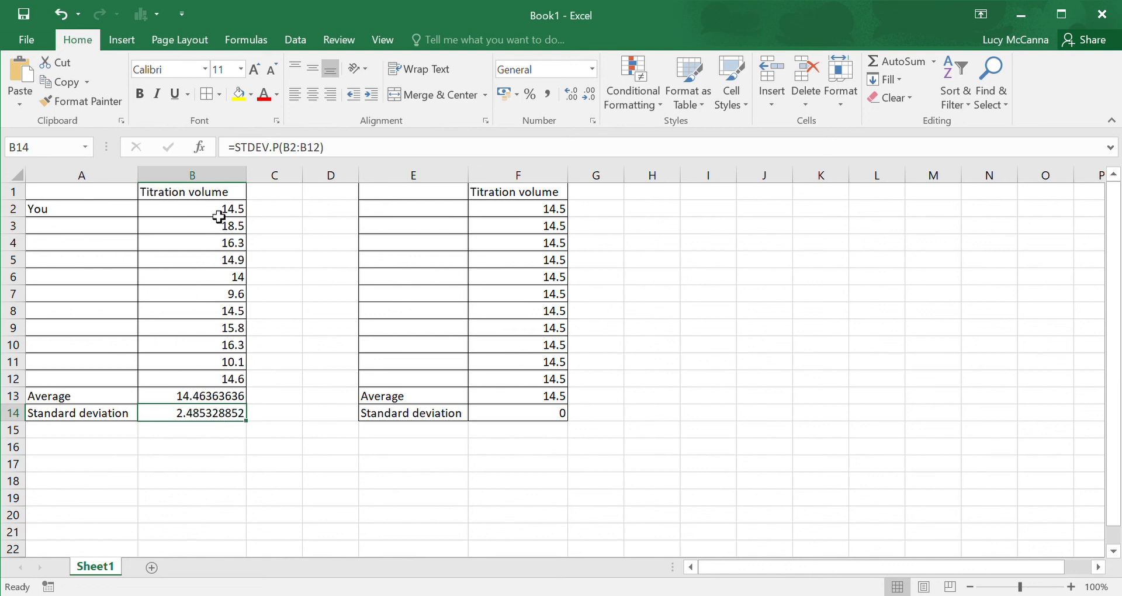
Step: Examine the spread of the titration volumes B2:B12 in relation to their average in B13 and standard deviation in B14
{"action": "left_click_drag", "start_coordinate": [218, 217], "coordinate": [225, 380]}
{"action": "left_click", "coordinate": [227, 427]}
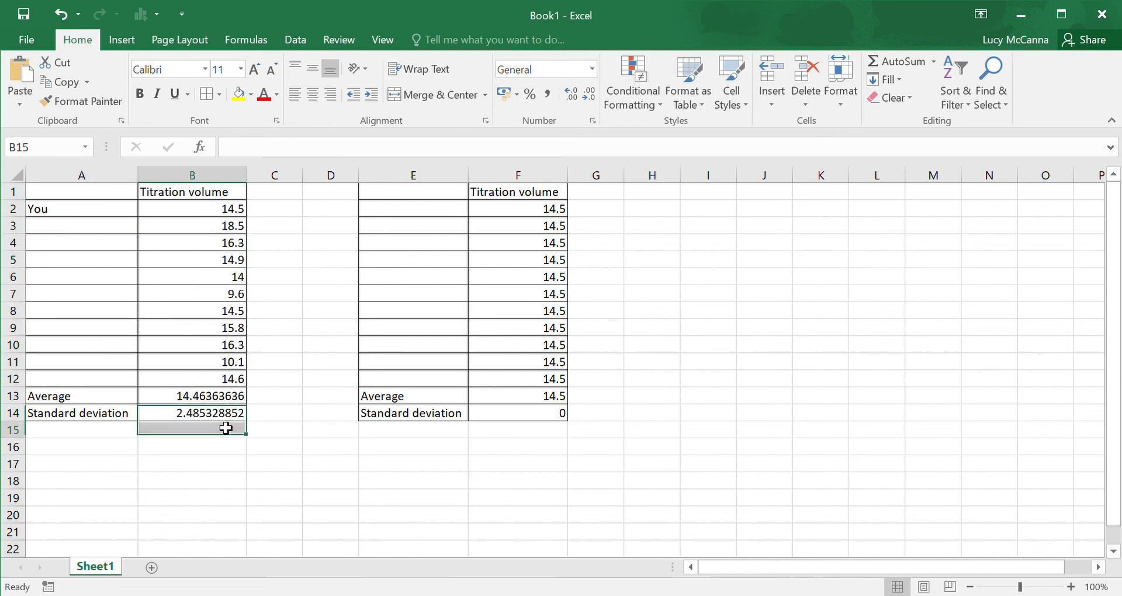
{"action": "left_click", "coordinate": [204, 214]}
{"action": "left_click_drag", "start_coordinate": [204, 217], "coordinate": [219, 383]}
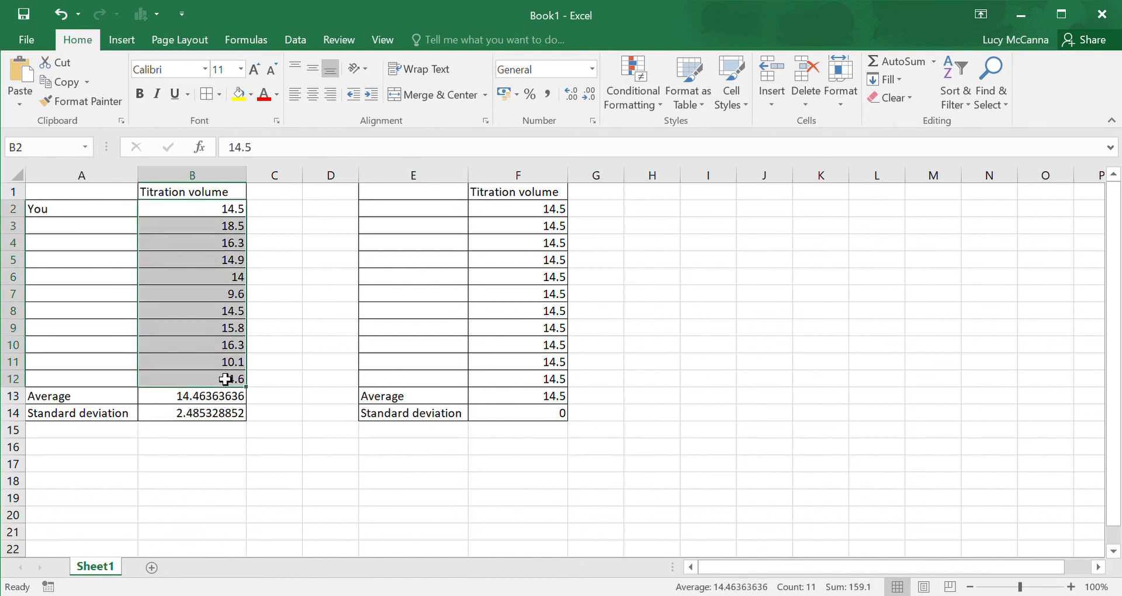
{"action": "left_click", "coordinate": [222, 402]}
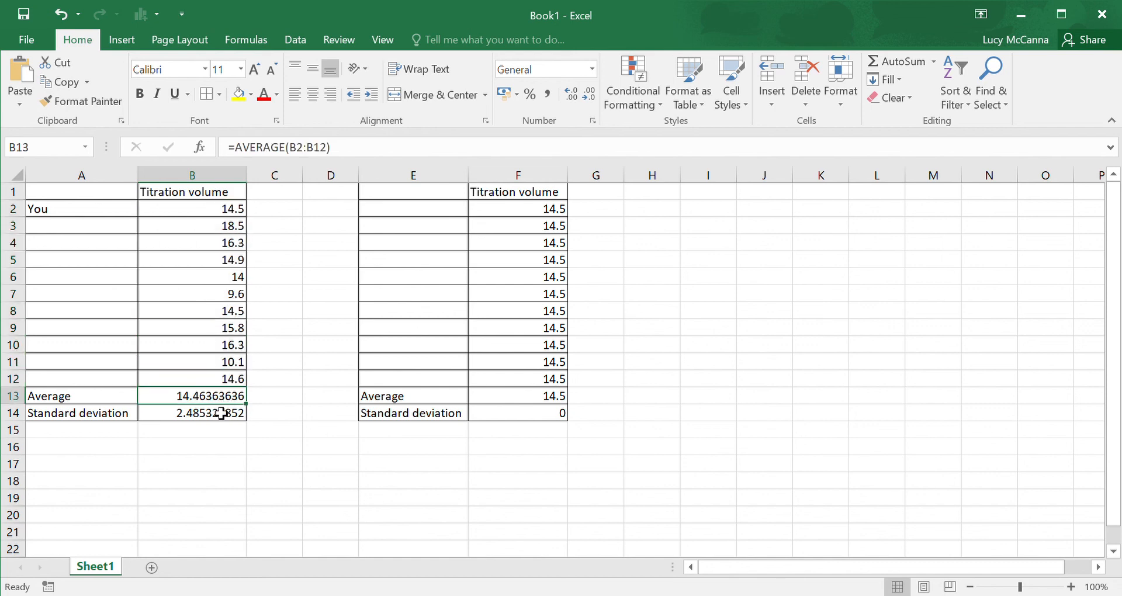
{"action": "left_click", "coordinate": [218, 416]}
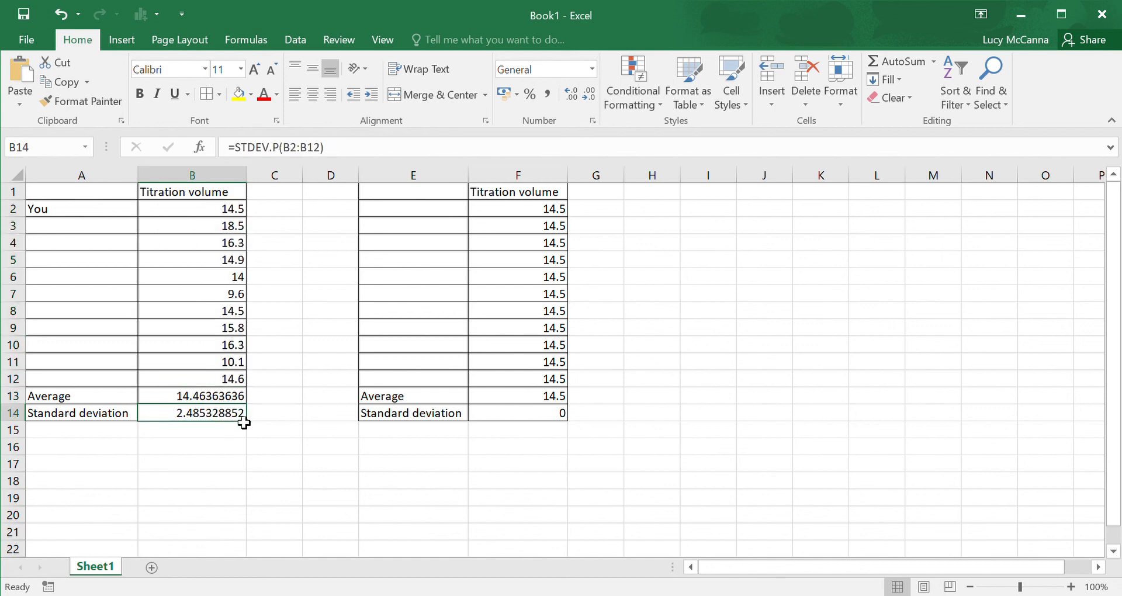
{"action": "left_click_drag", "start_coordinate": [130, 417], "coordinate": [185, 422]}
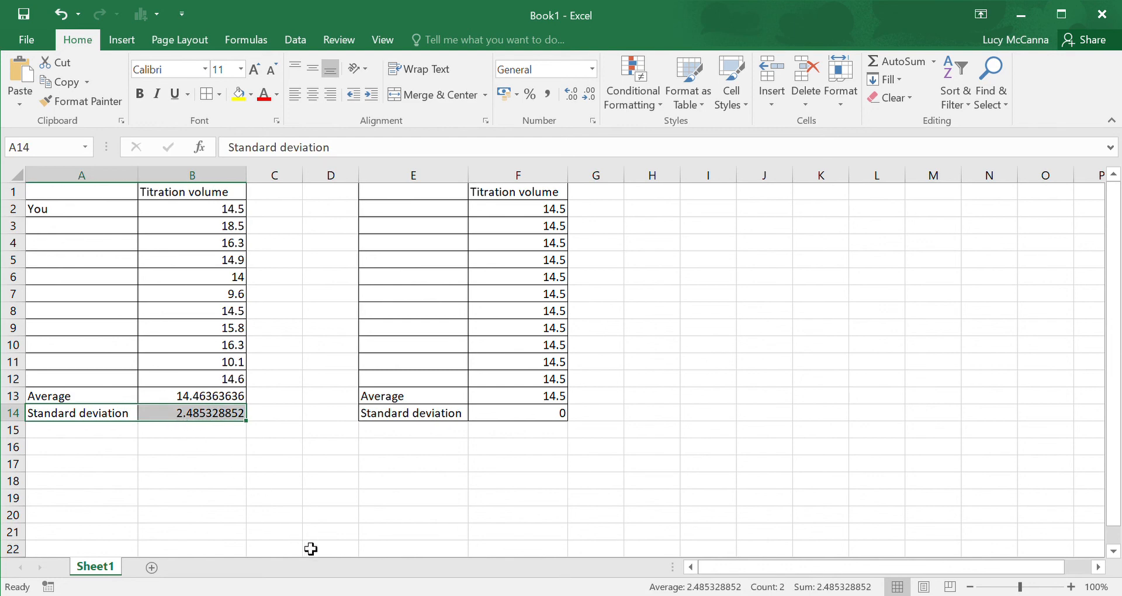
Step: Compare the standard deviations of the two titration sets in B14 and F14, alongside the average in B13
{"action": "left_click", "coordinate": [329, 589]}
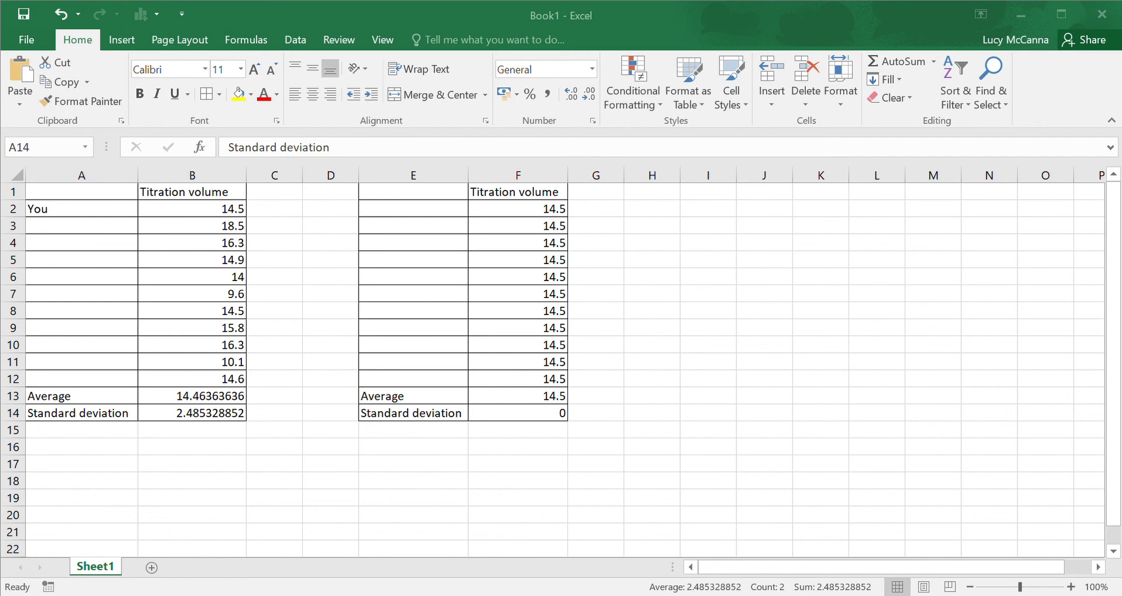
{"action": "left_click", "coordinate": [928, 17]}
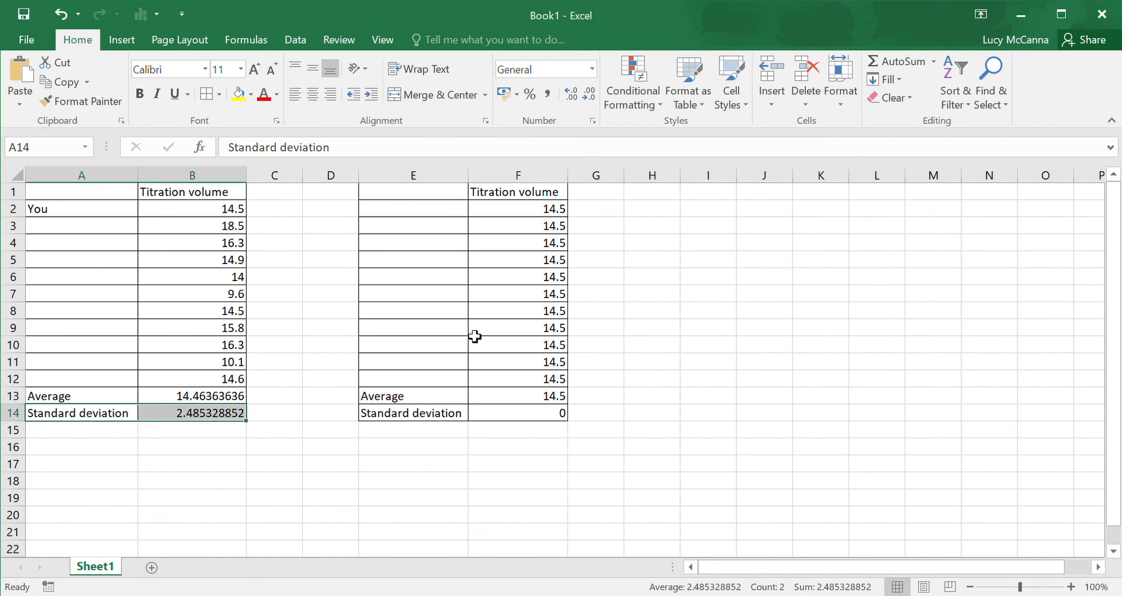
{"action": "left_click", "coordinate": [233, 402]}
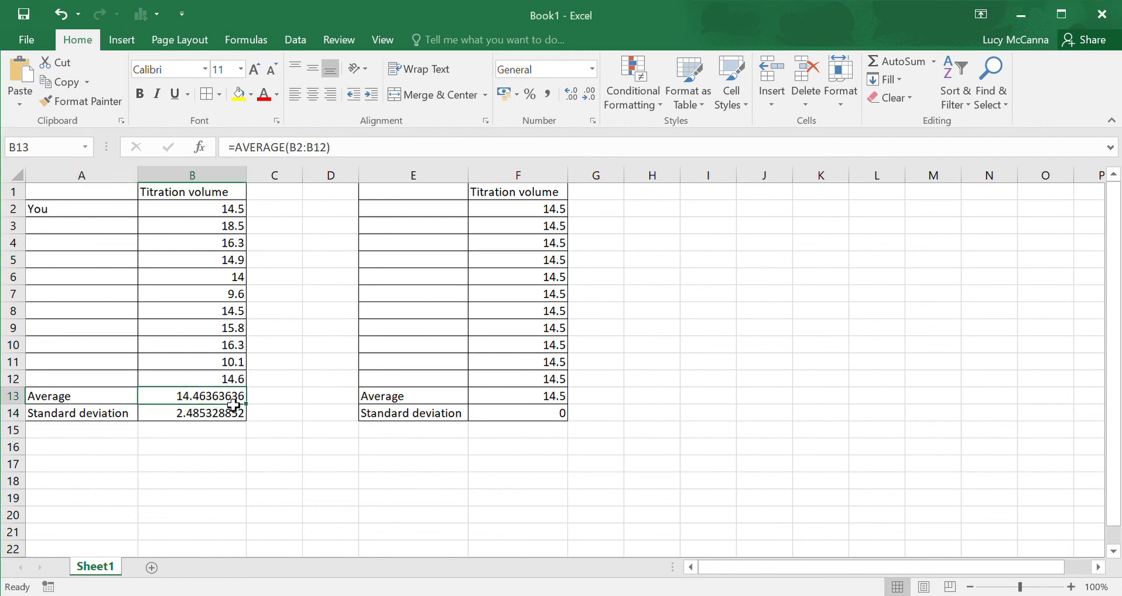
{"action": "left_click", "coordinate": [503, 419]}
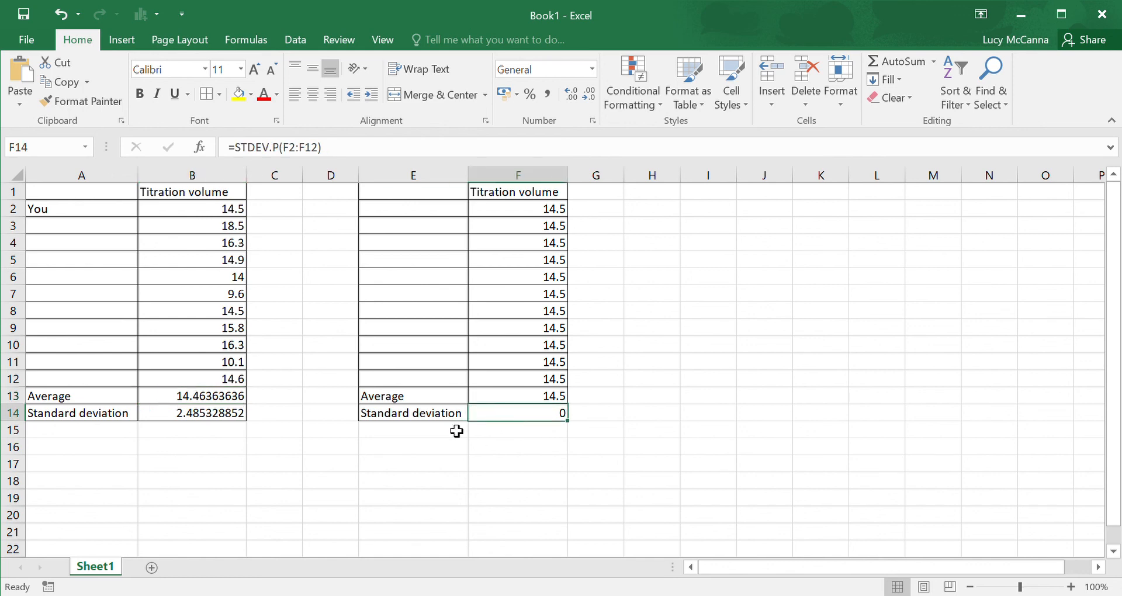
{"action": "left_click", "coordinate": [224, 421]}
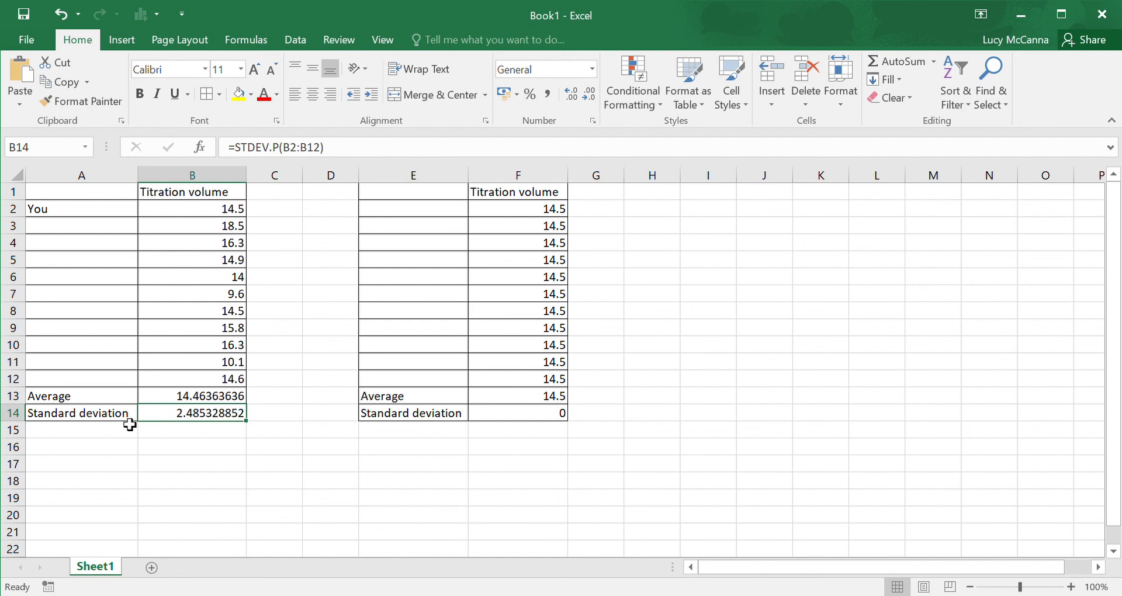
{"action": "left_click_drag", "start_coordinate": [130, 427], "coordinate": [203, 422]}
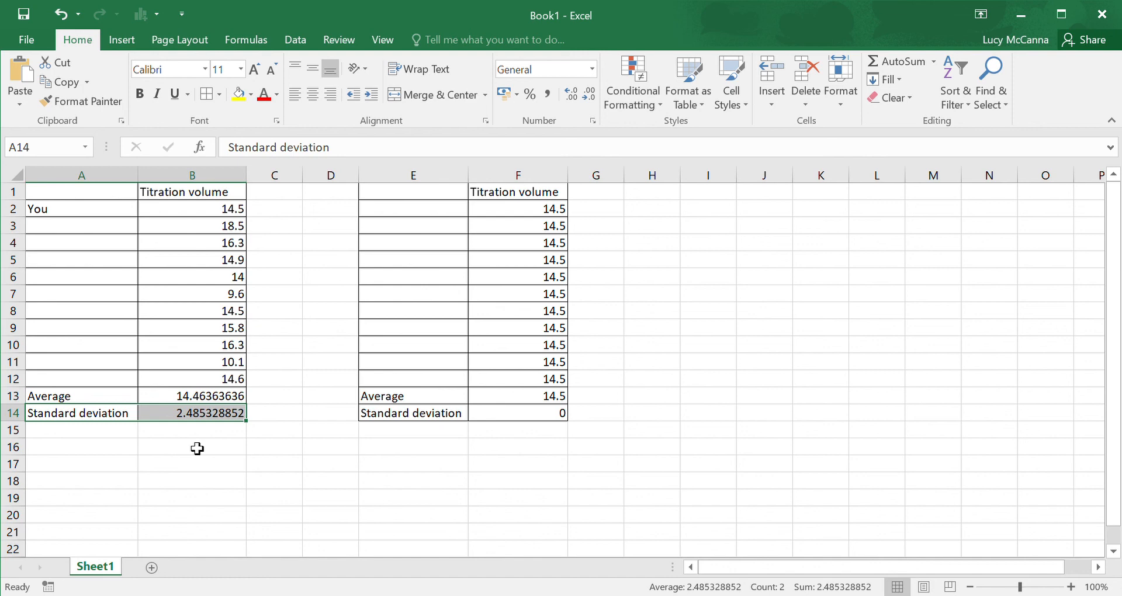
{"action": "left_click", "coordinate": [233, 481]}
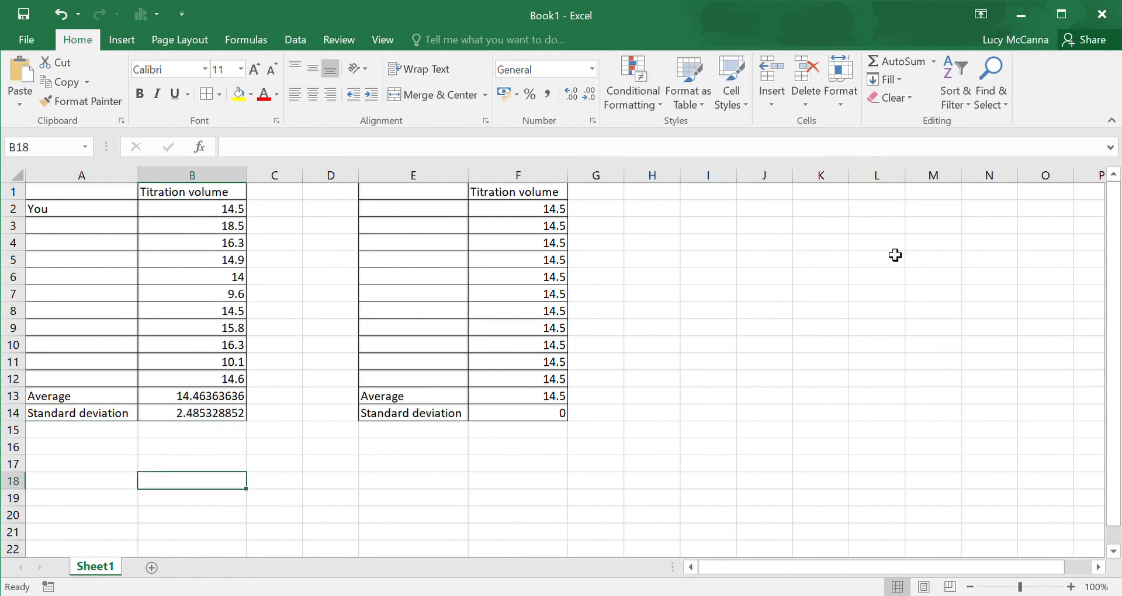